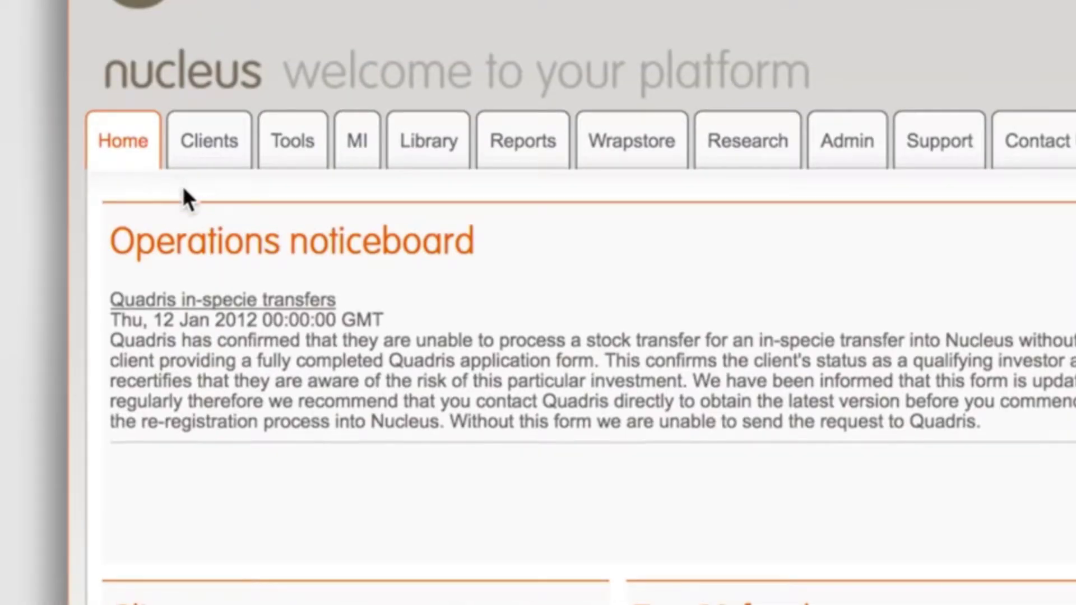
- Search for the existing client by surname, open their record and start a new application
left_click(205, 151)
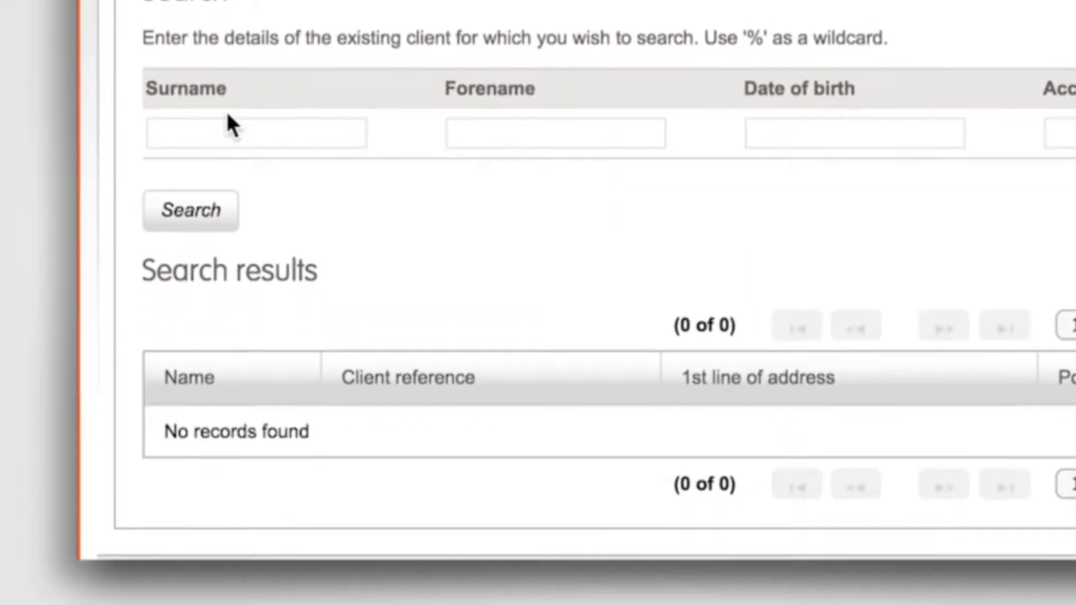
left_click(226, 171)
type("desmond")
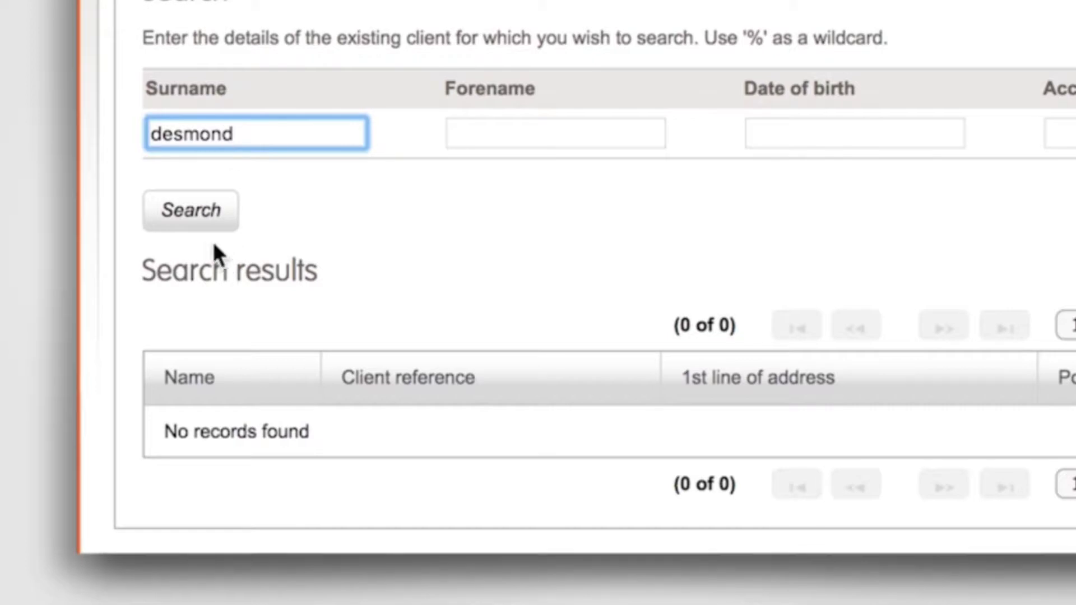
left_click(208, 224)
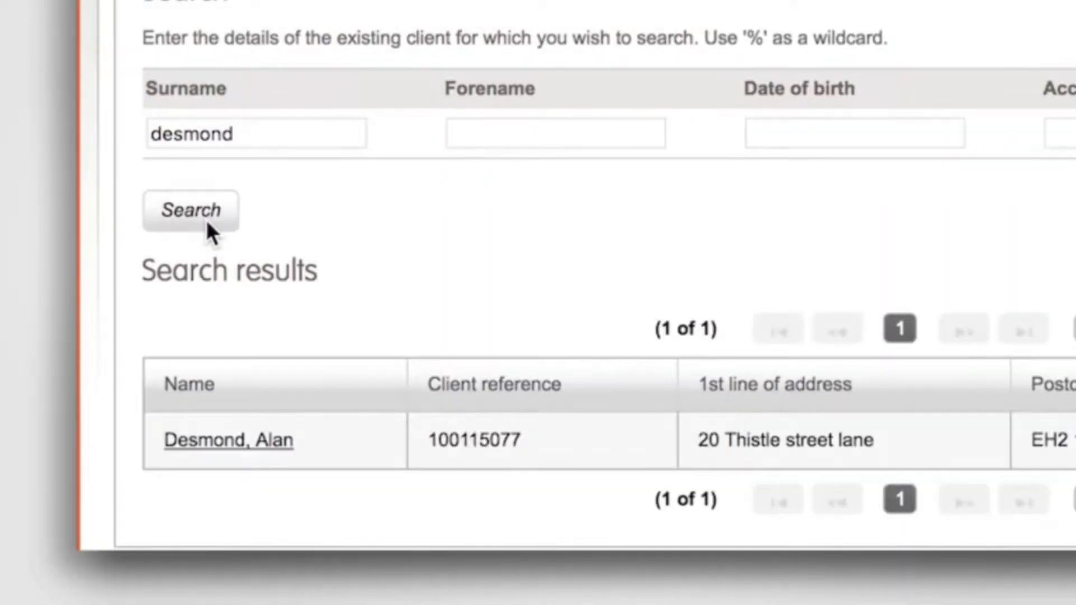
left_click(215, 443)
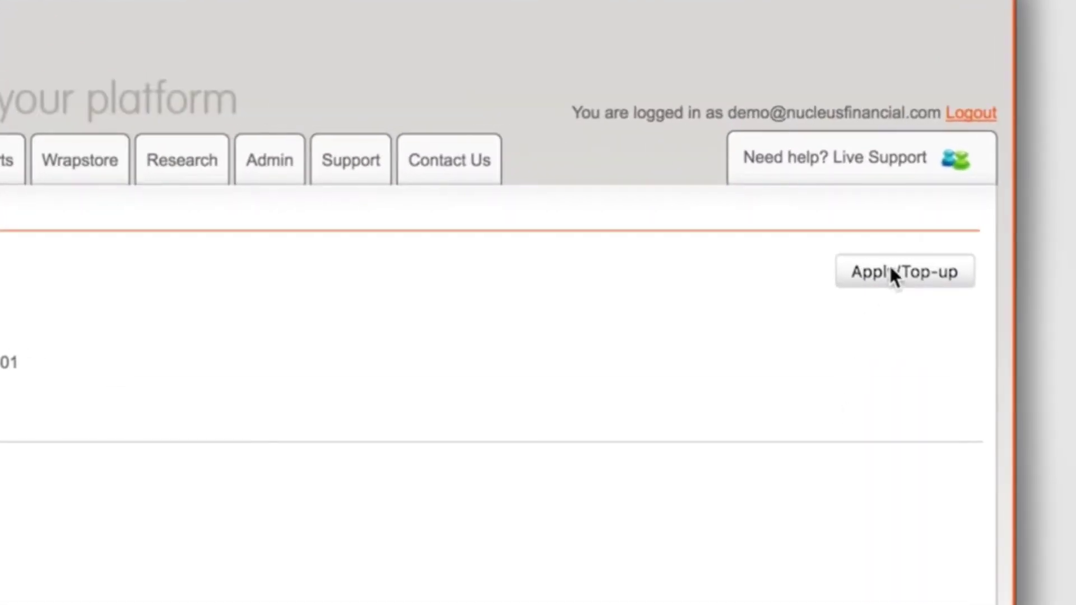
left_click(884, 254)
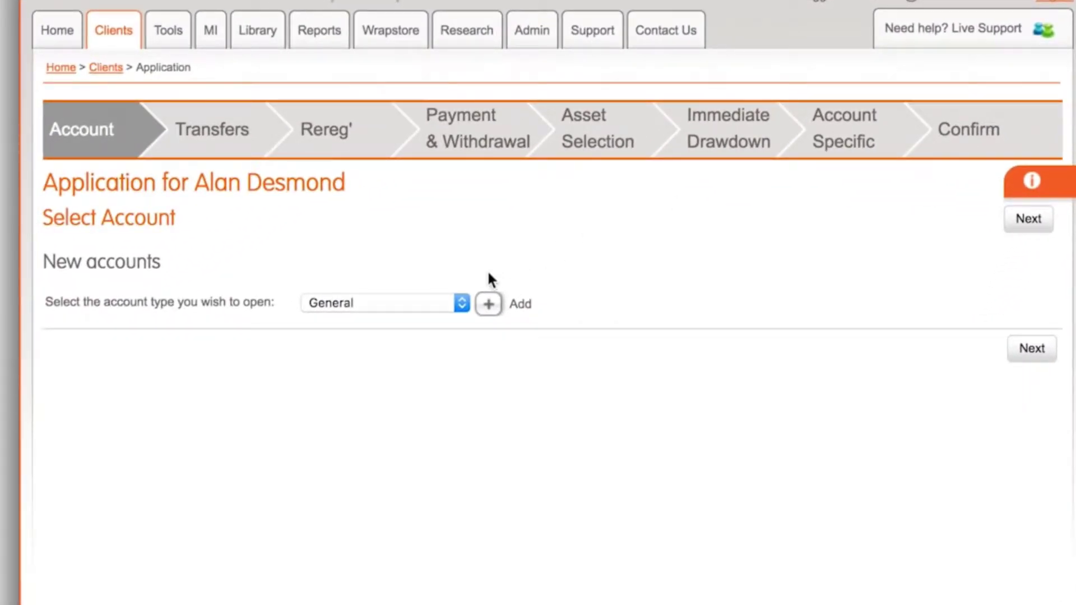
- Add a General account and a Pension account, ticking Payments for General
left_click(462, 305)
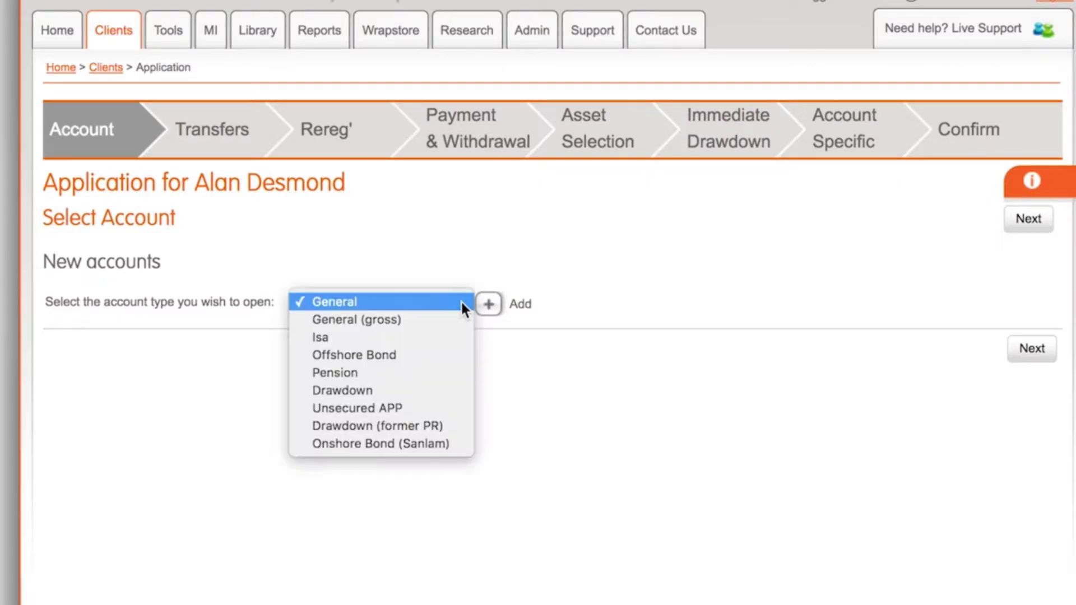
left_click(449, 301)
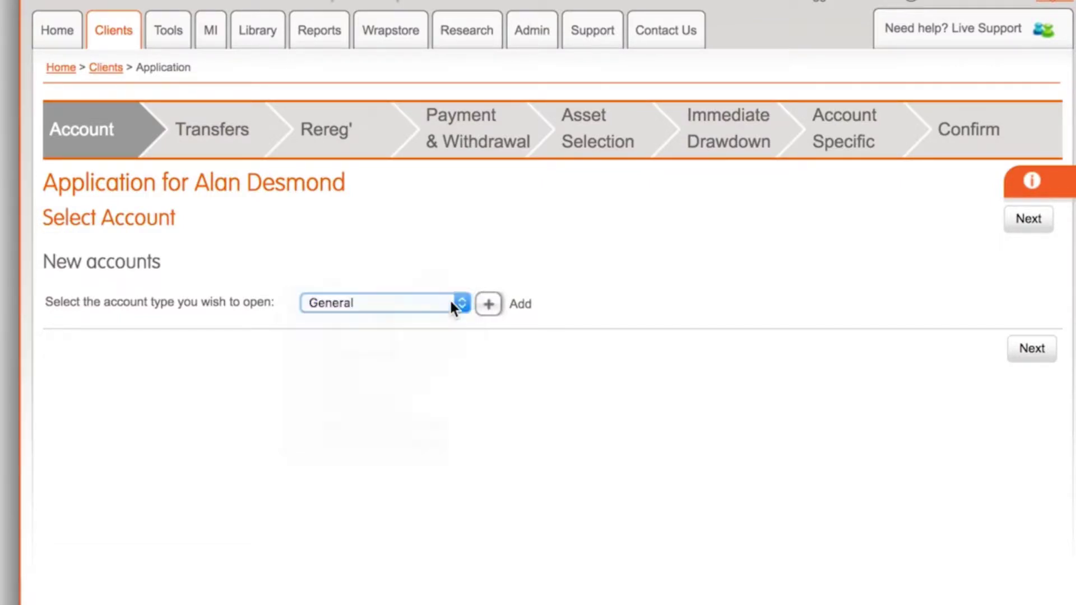
left_click(489, 306)
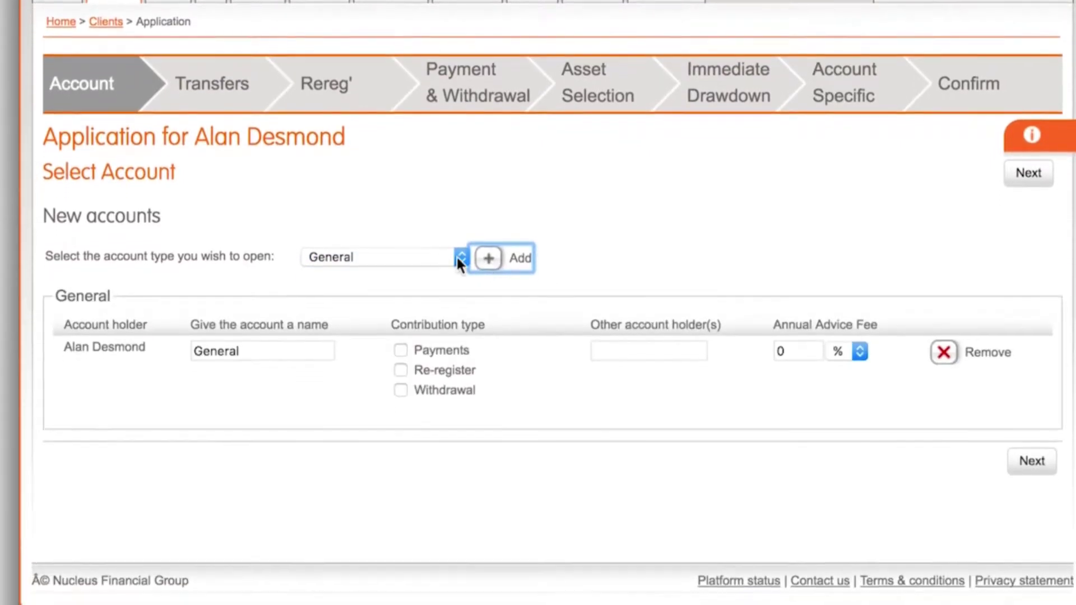
left_click(460, 302)
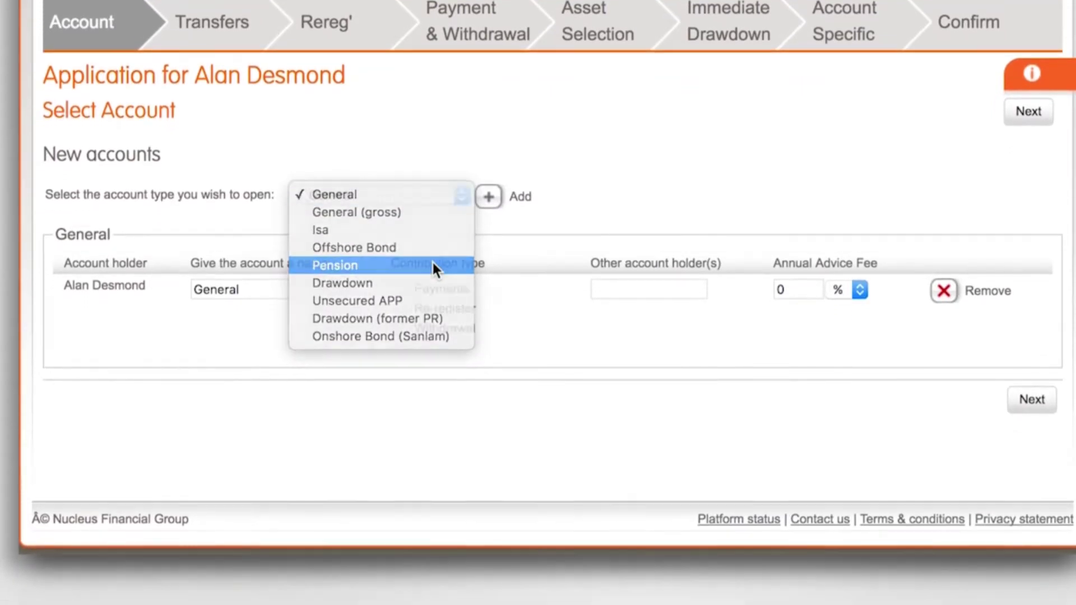
left_click(435, 312)
left_click(489, 184)
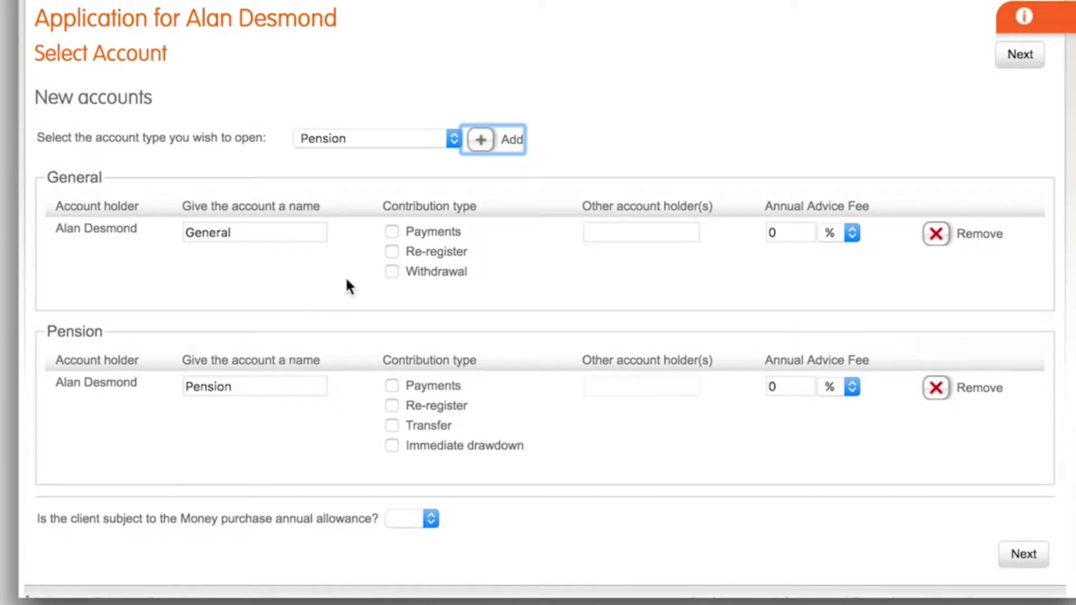
left_click(393, 232)
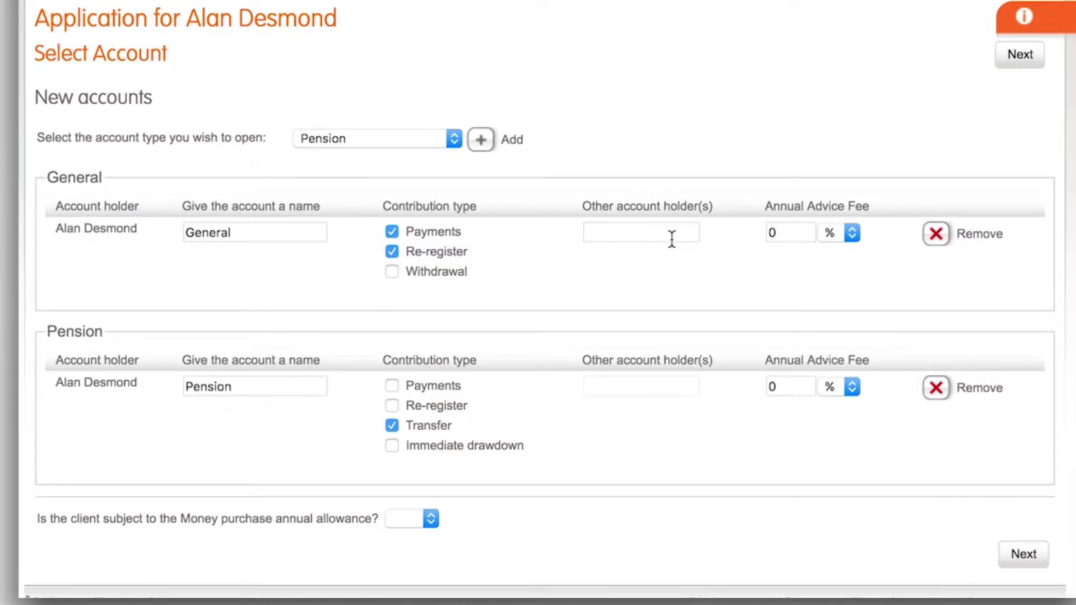
- Set General's annual advice fee to 1.5% and answer No to the money purchase annual allowance
left_click(762, 232)
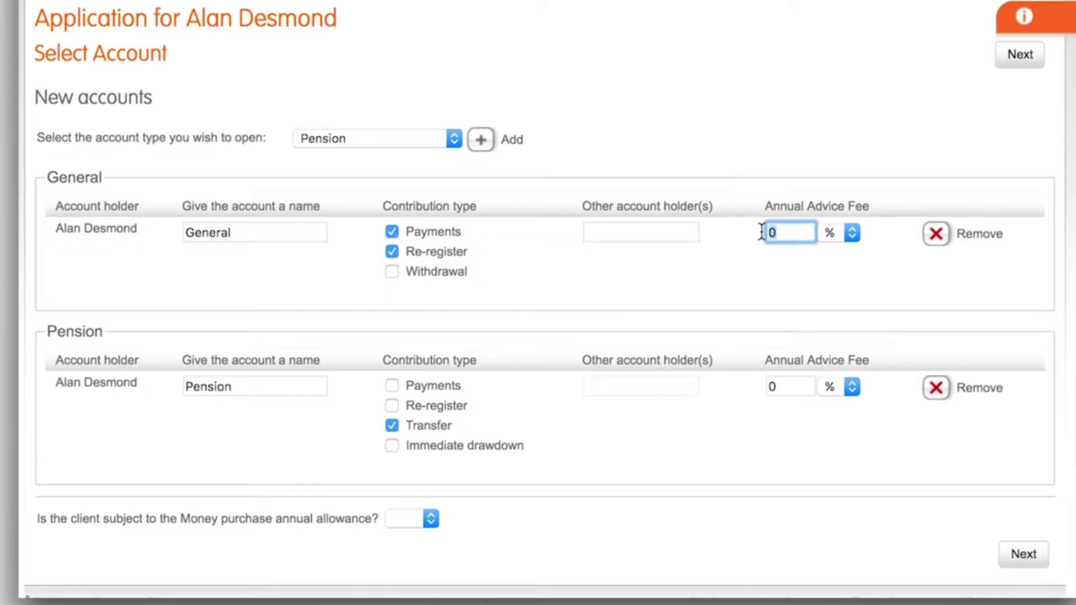
type("1.5")
left_click(852, 236)
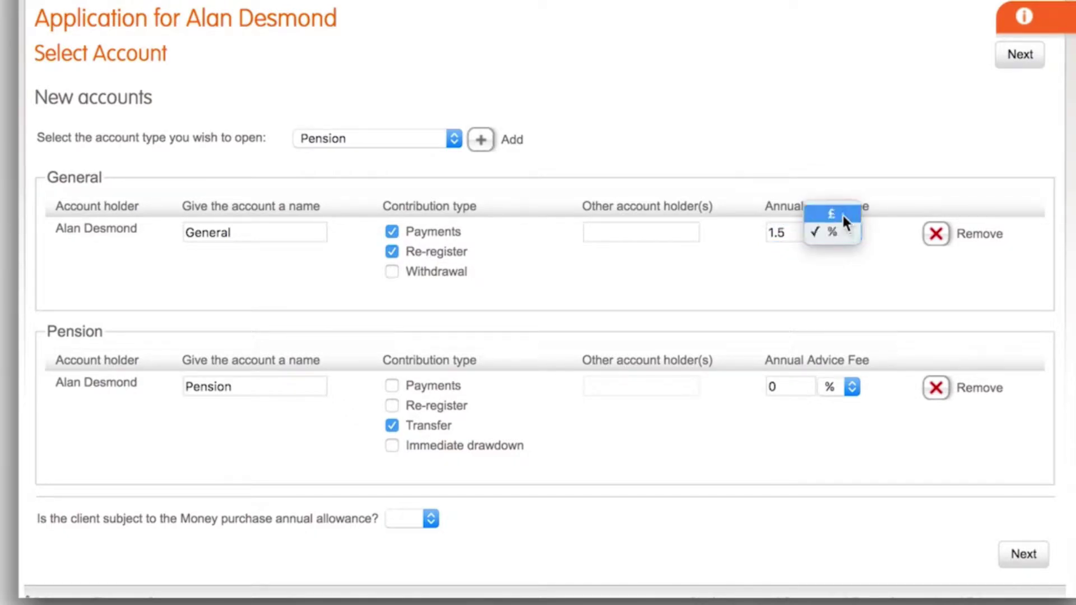
left_click(842, 230)
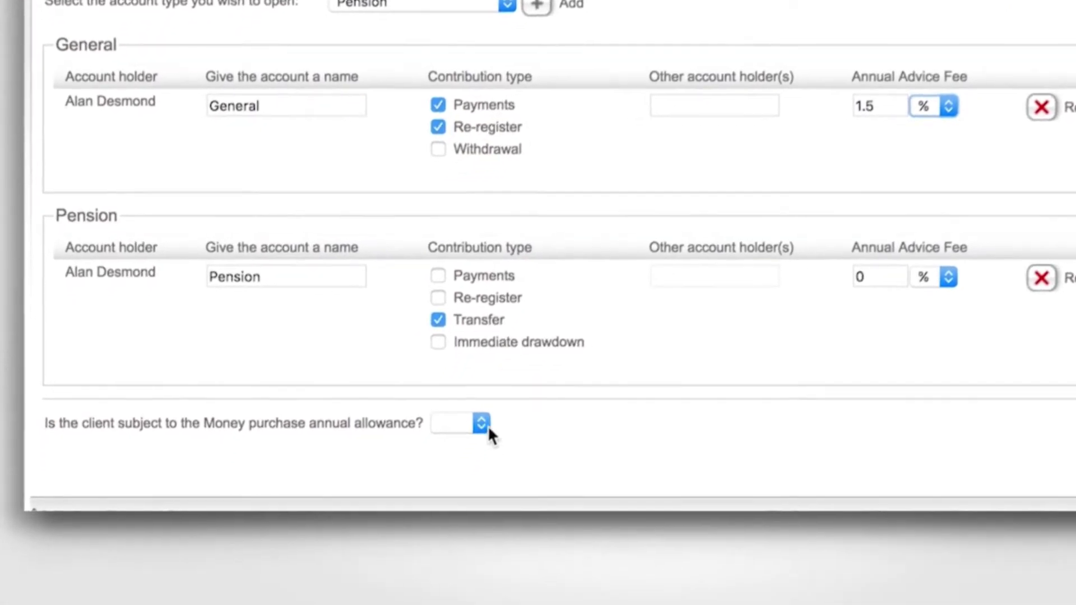
left_click(482, 424)
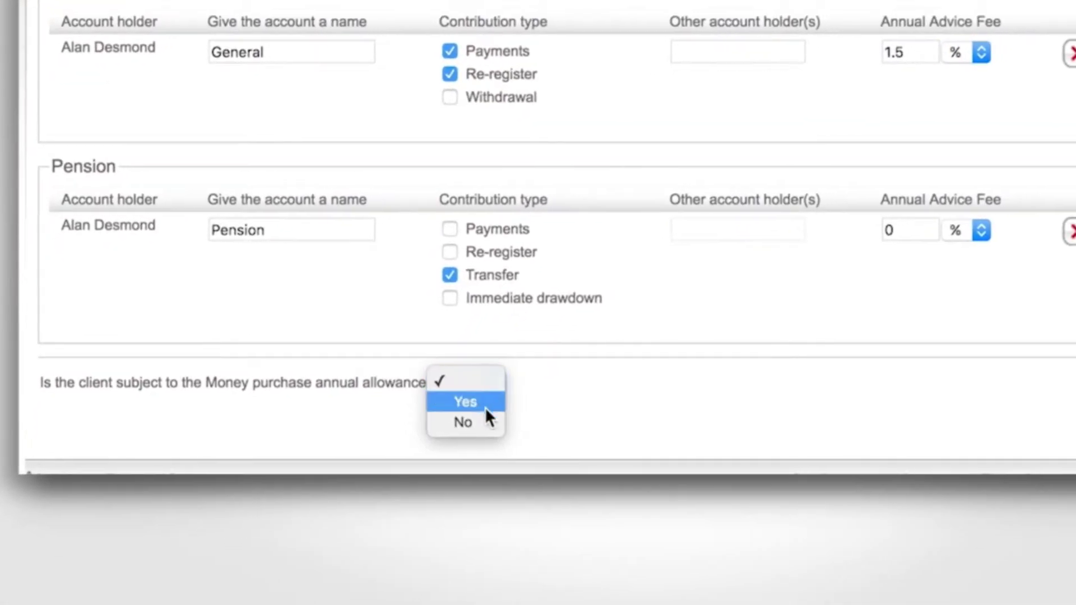
left_click(481, 425)
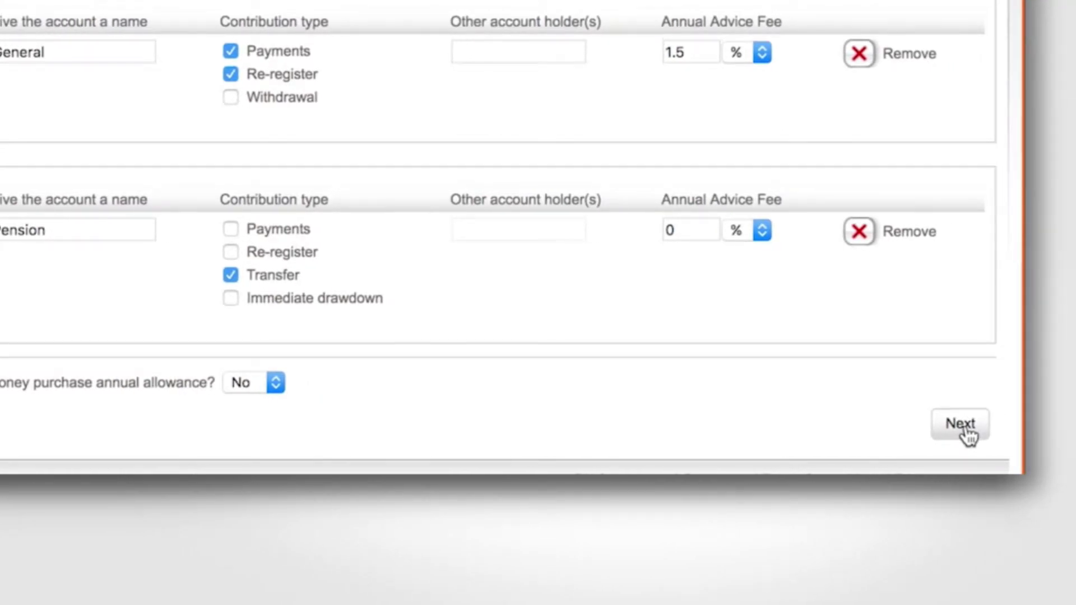
- Move to the Transfers step and choose Abbot Trust as the pension's ceding company
left_click(963, 425)
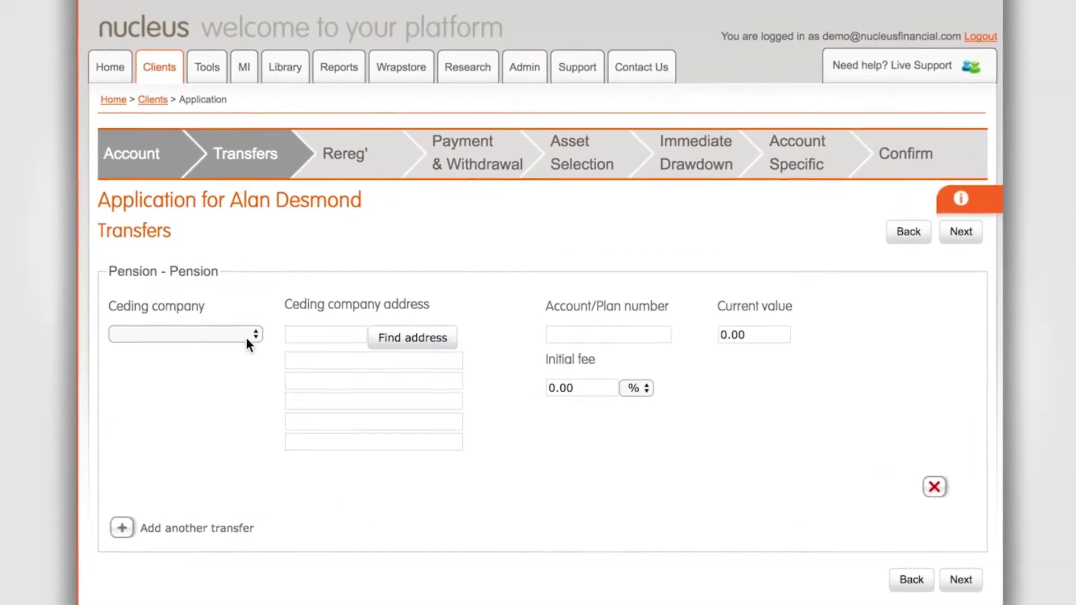
left_click(250, 334)
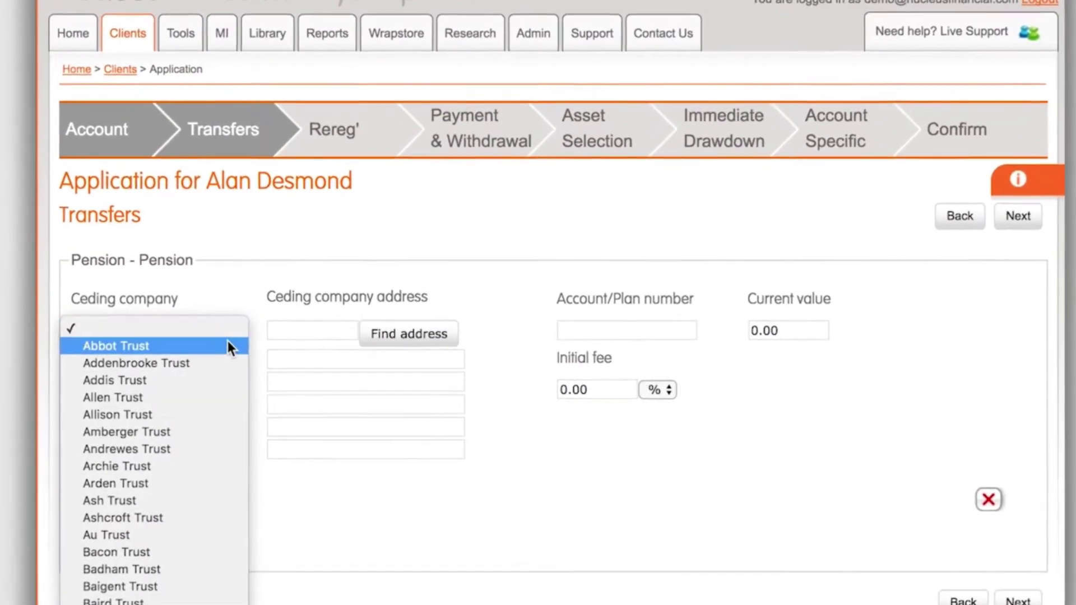
left_click(225, 346)
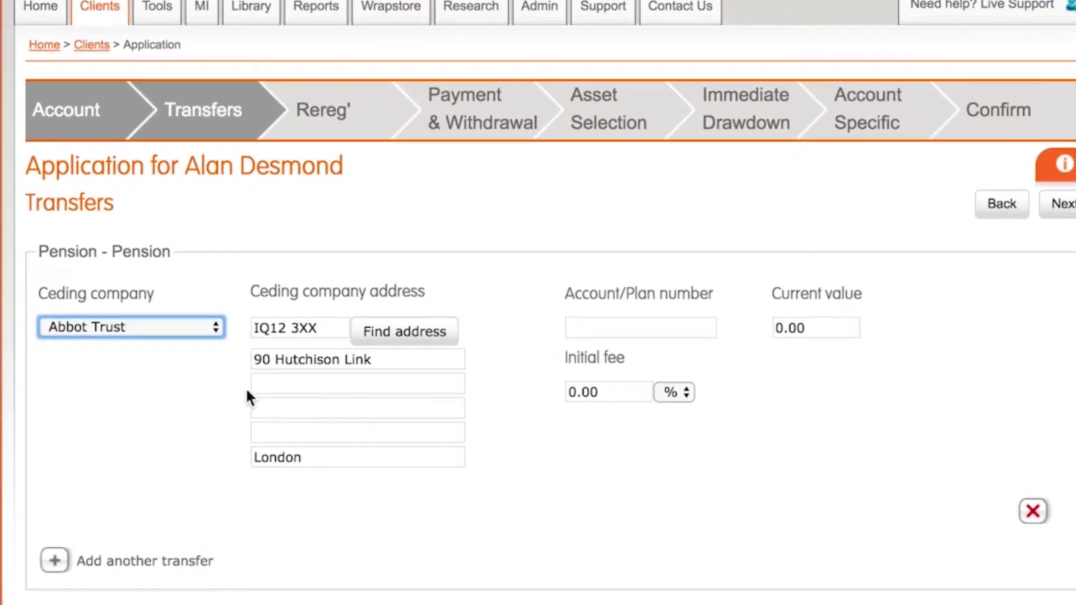
- Enter the pension plan number, a current value of 1000.00 and an initial fee of 1.5
left_click(584, 329)
type("123456")
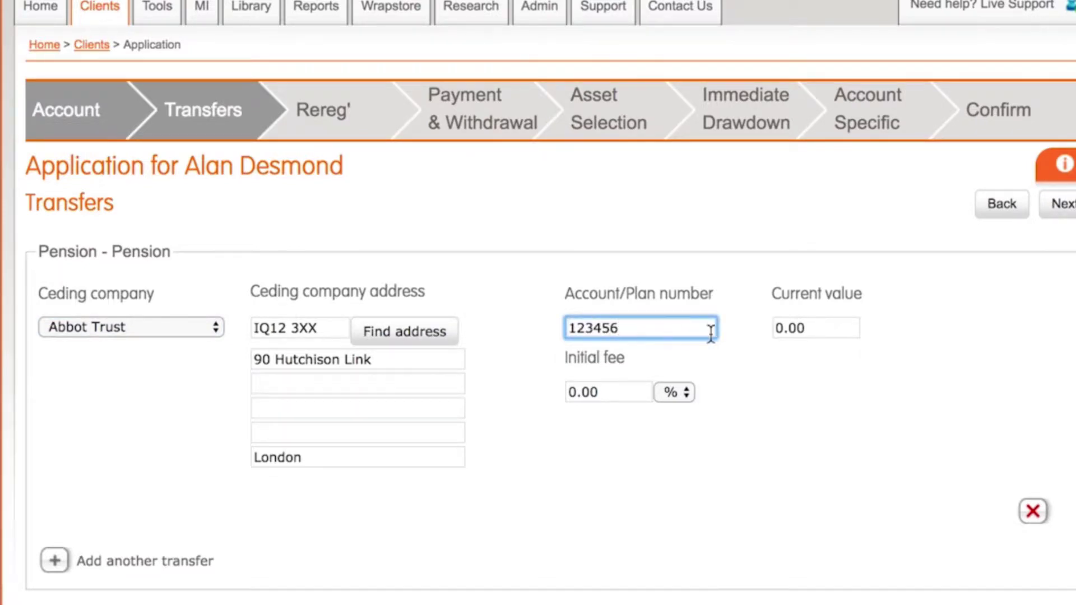
left_click_drag(812, 334, 759, 329)
type("1")
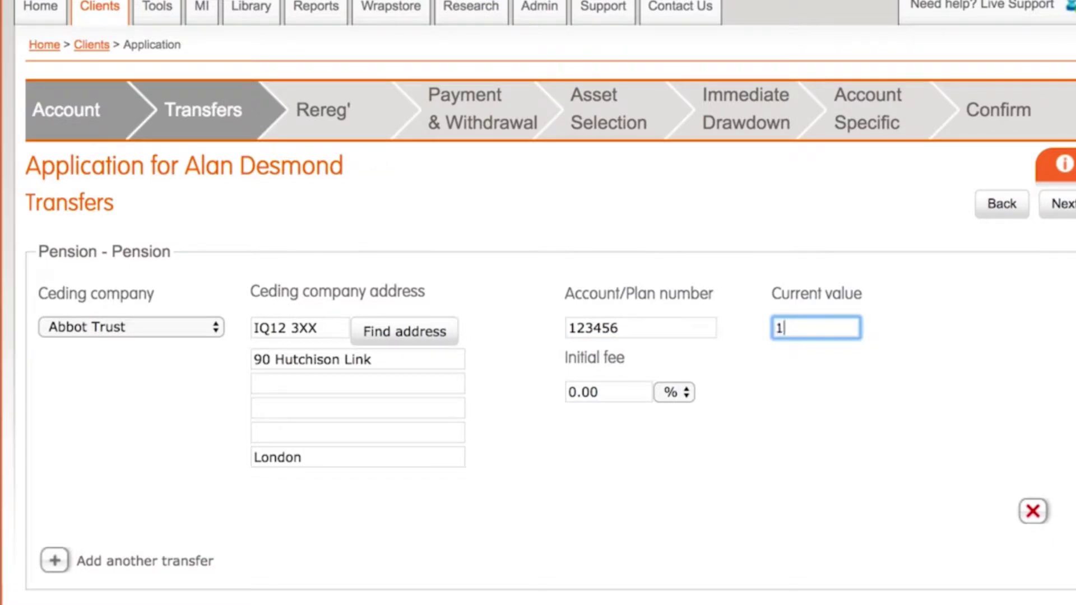
type("000.00")
left_click_drag(603, 392, 548, 392)
type("1.5")
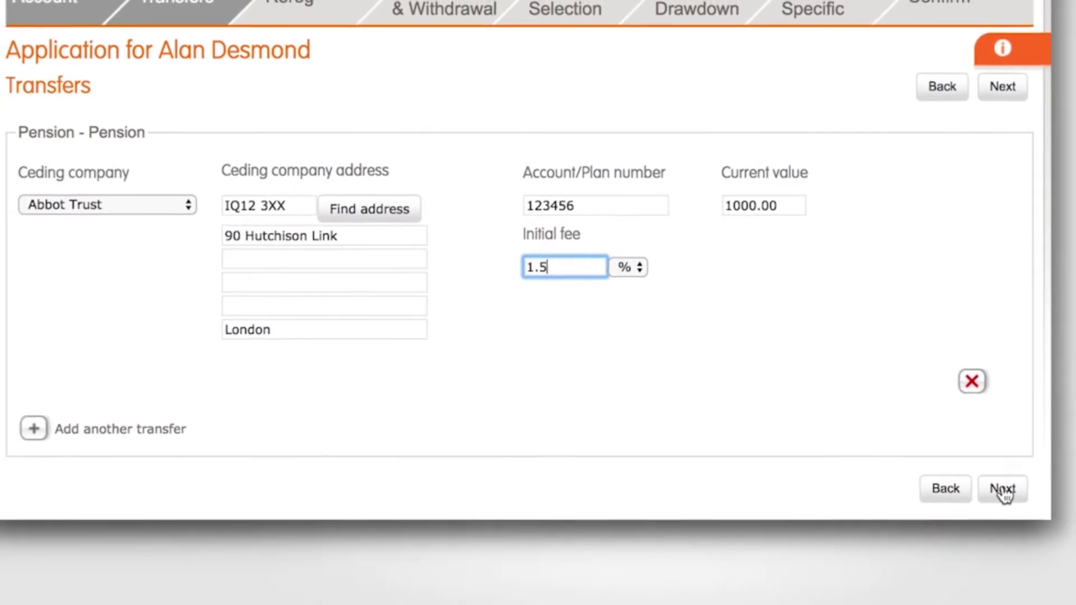
- Go to the Reregistration step and set Abbot Trust as the ceding company
left_click(1003, 491)
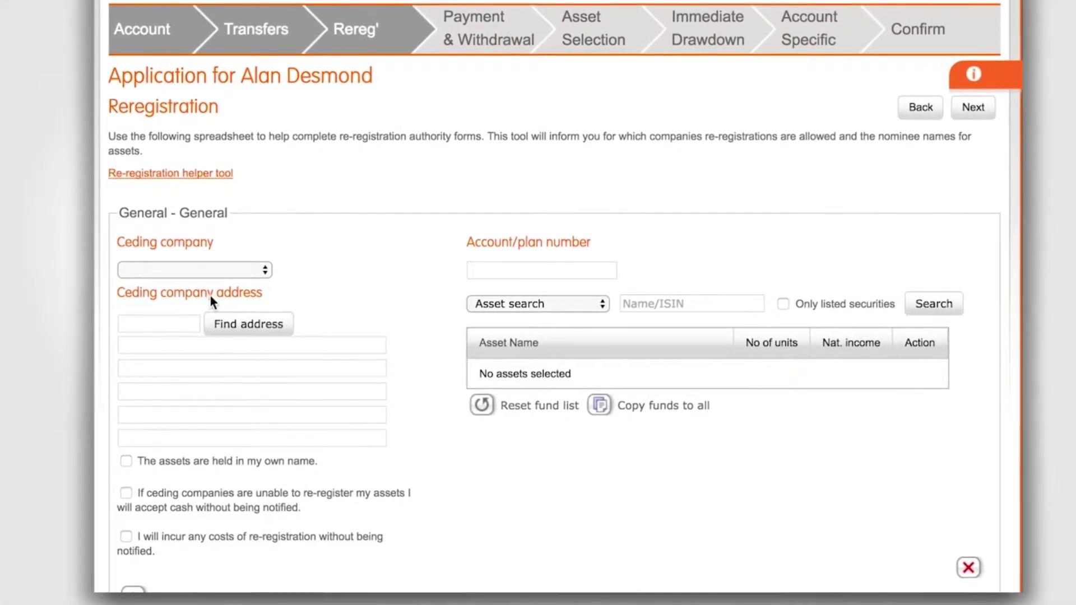
left_click(262, 271)
key("Escape")
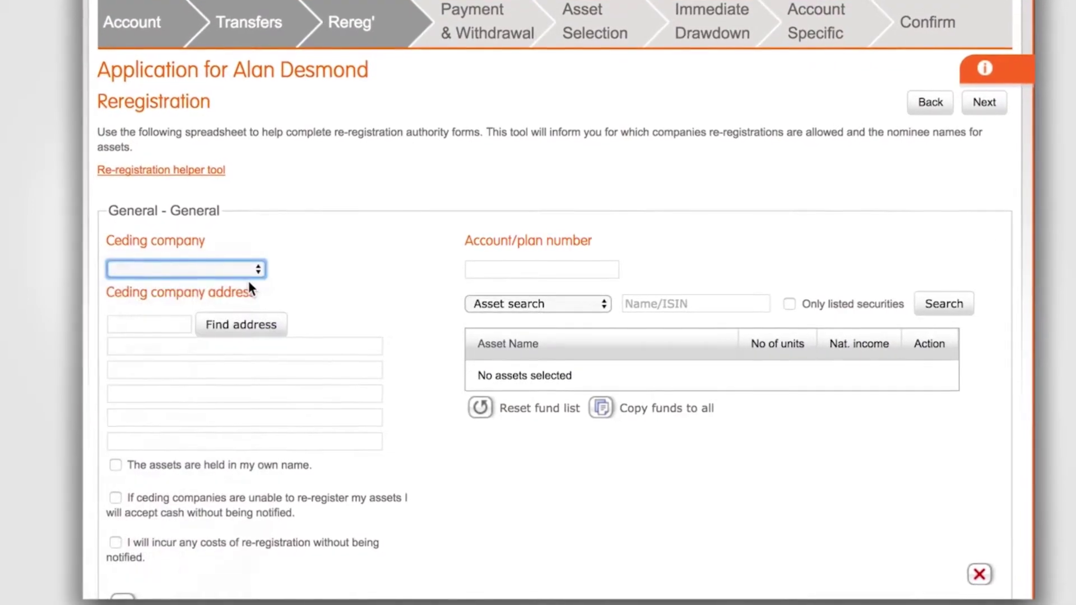
key("Down")
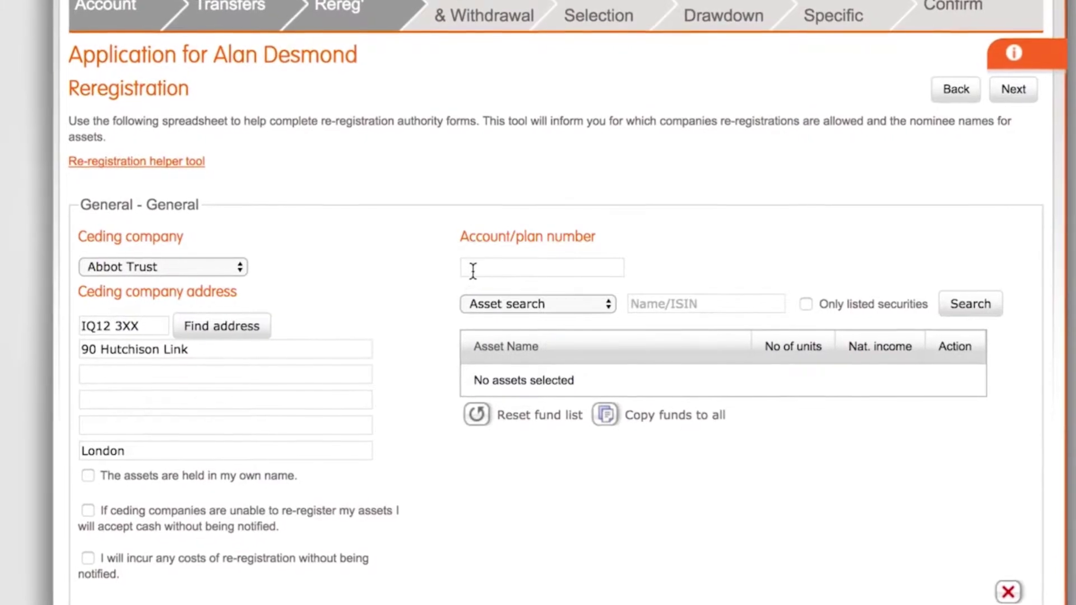
- Fill in the re-registration plan number and enter 'alliance' in the asset search
left_click(473, 270)
type("1")
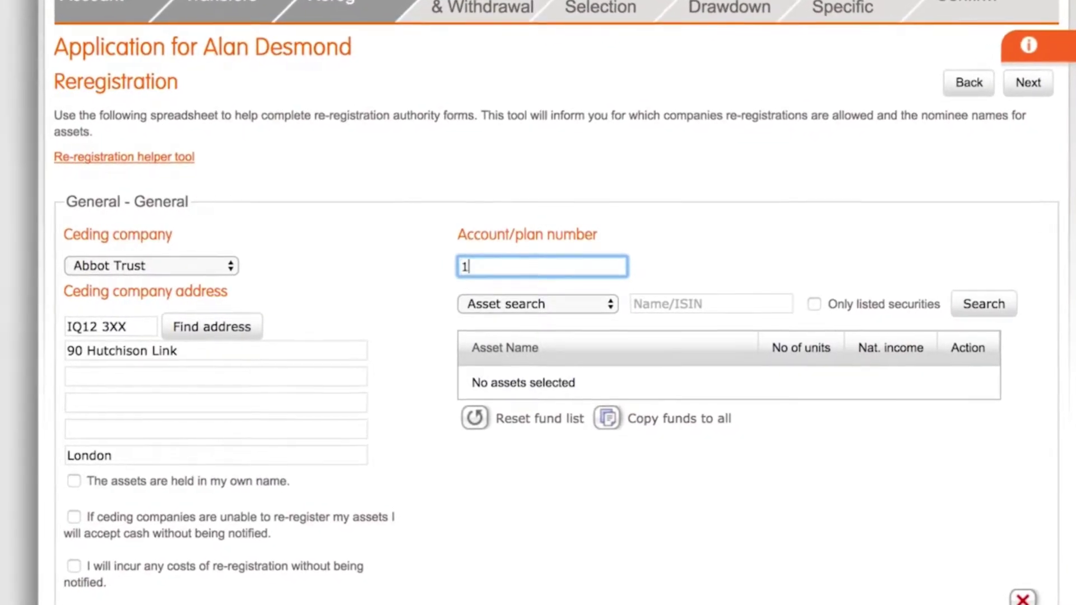
type("23456")
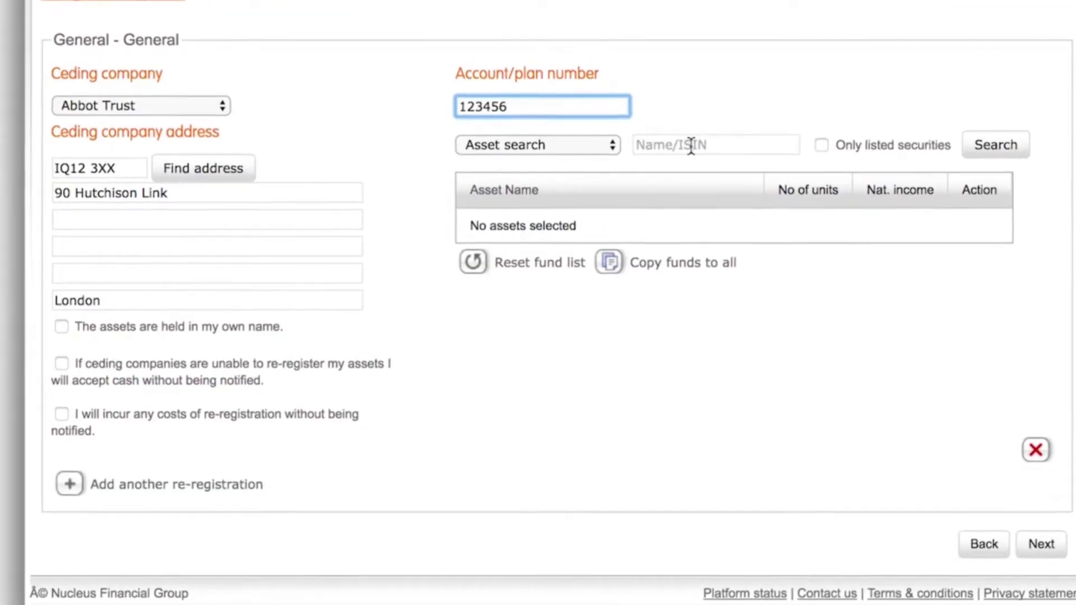
left_click(691, 144)
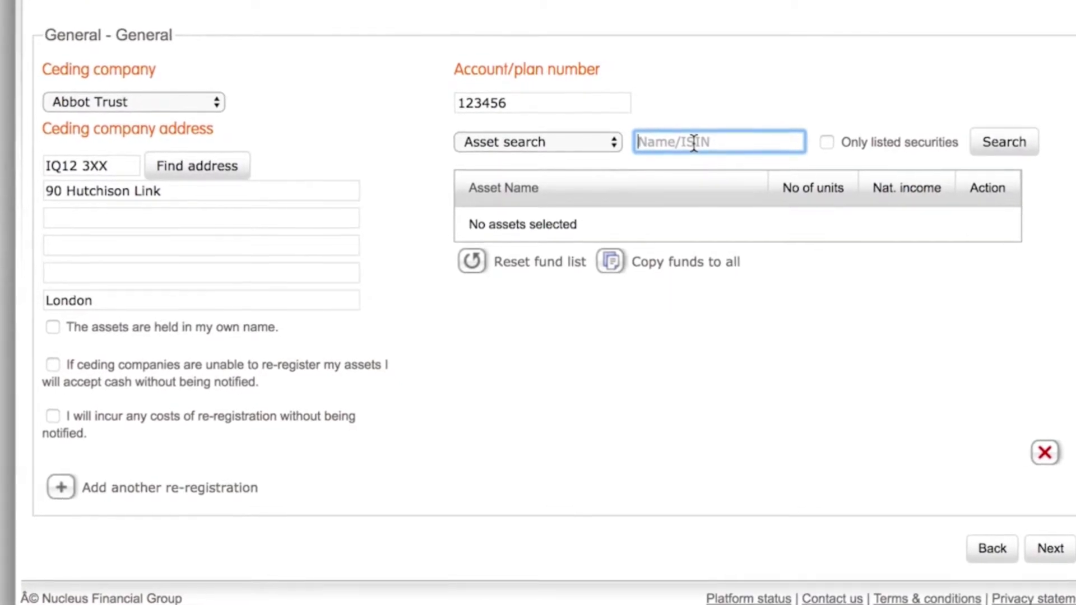
type("allianc")
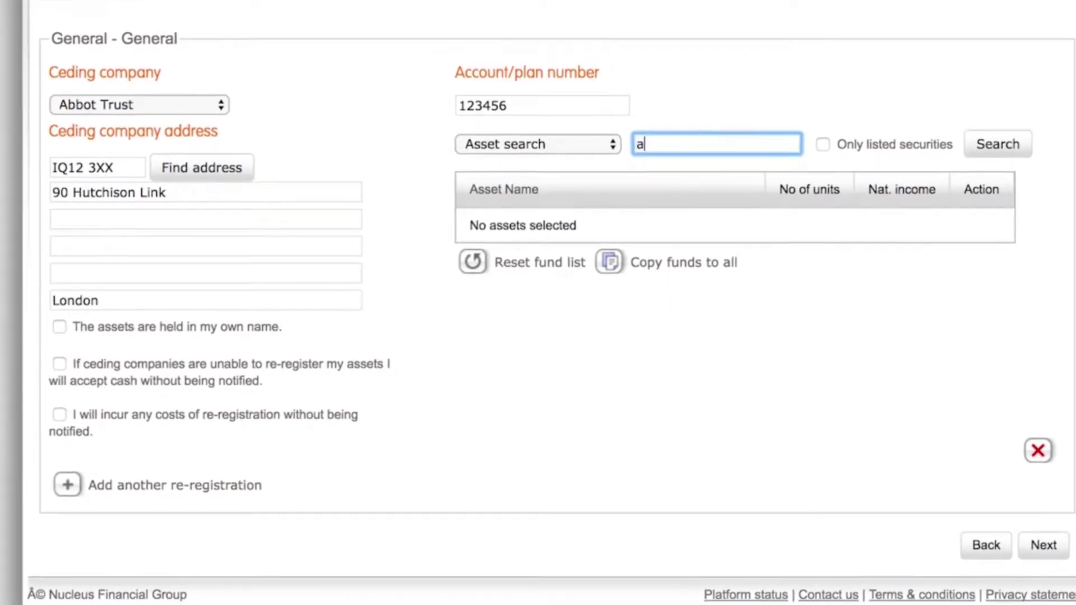
type("e")
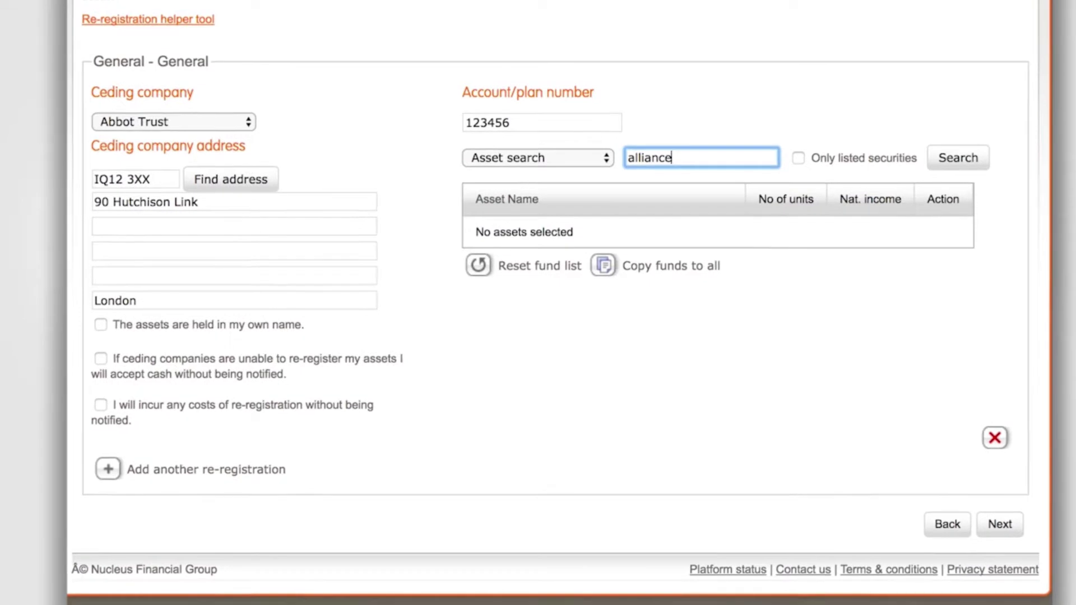
- Add Alliance Trust Global Thematic Opportunities B and Monthly Income Bond A Acc to the re-registration
left_click(958, 157)
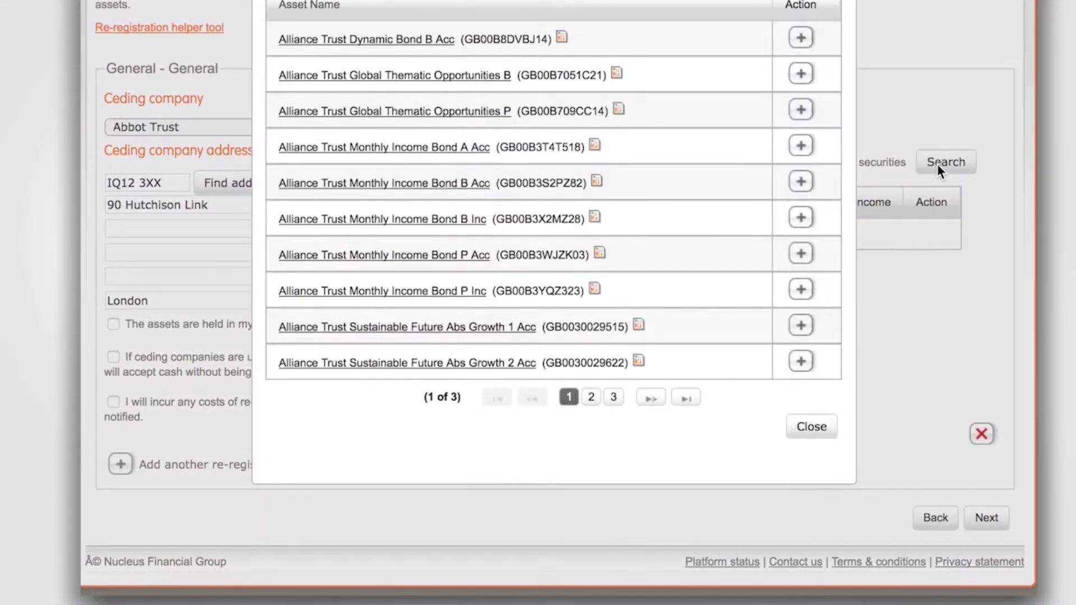
left_click(801, 74)
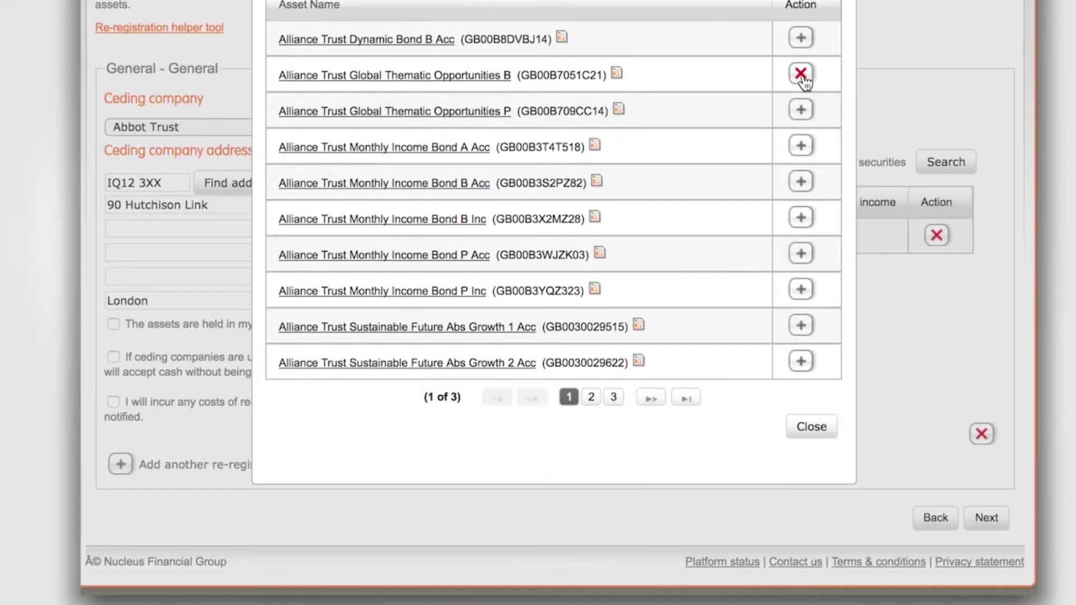
left_click(801, 147)
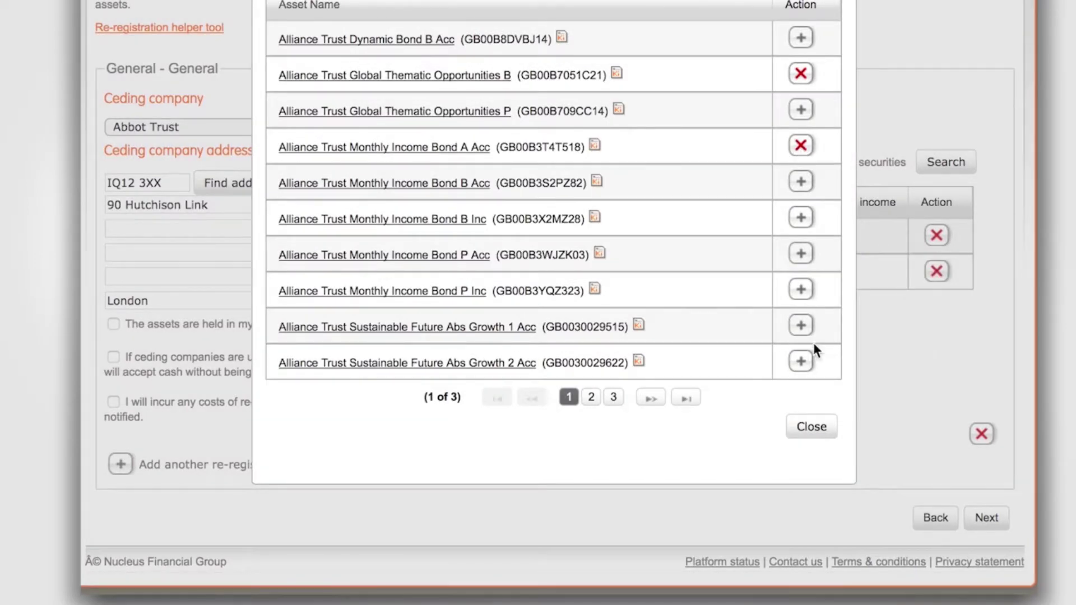
left_click(808, 428)
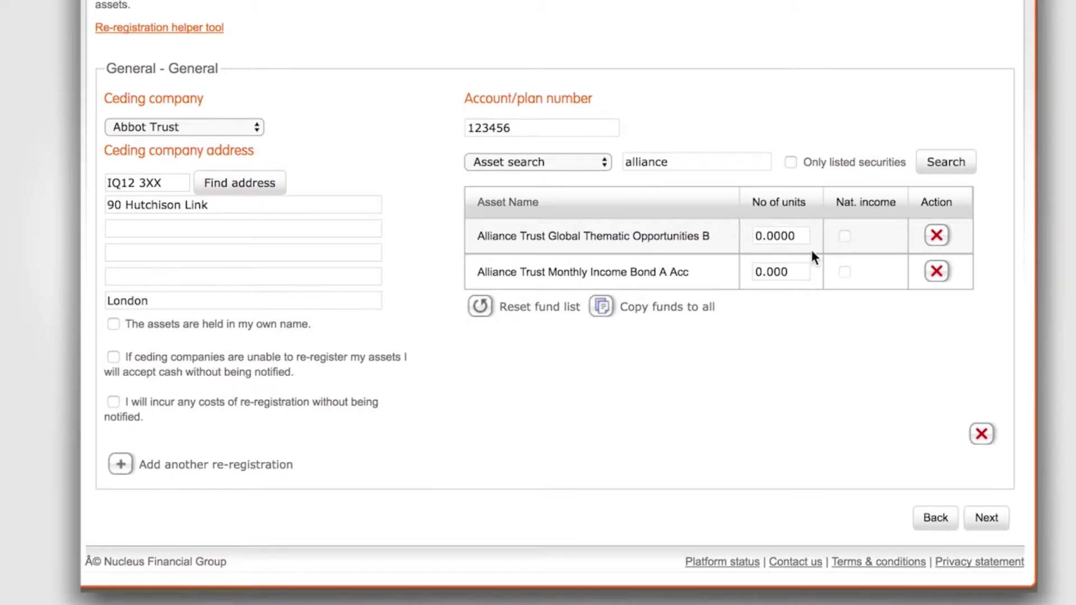
- Enter 200 units for Global Thematic Opportunities B and 400 for Monthly Income Bond
left_click(752, 236)
type("2")
left_click(780, 272)
type("400")
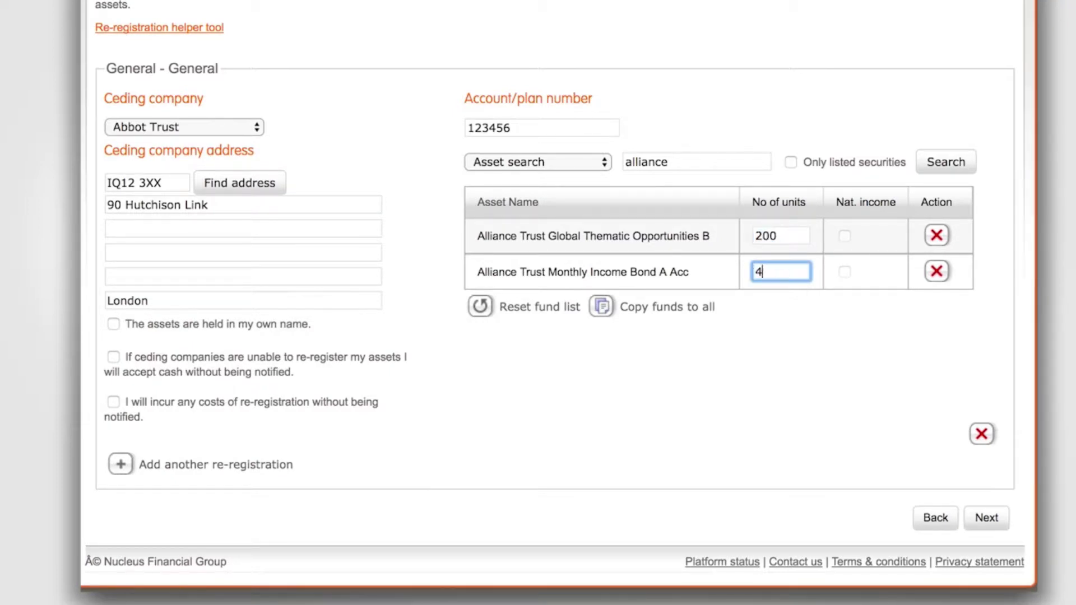
left_click(255, 336)
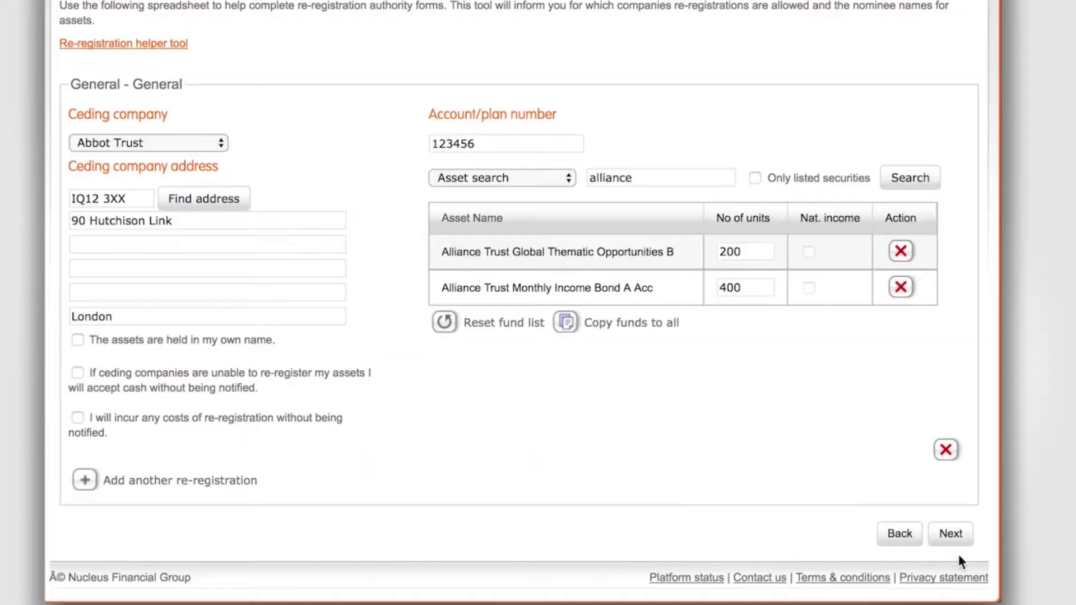
- On the payments step, set a 1000 lump sum paid by Direct Credit
left_click(952, 533)
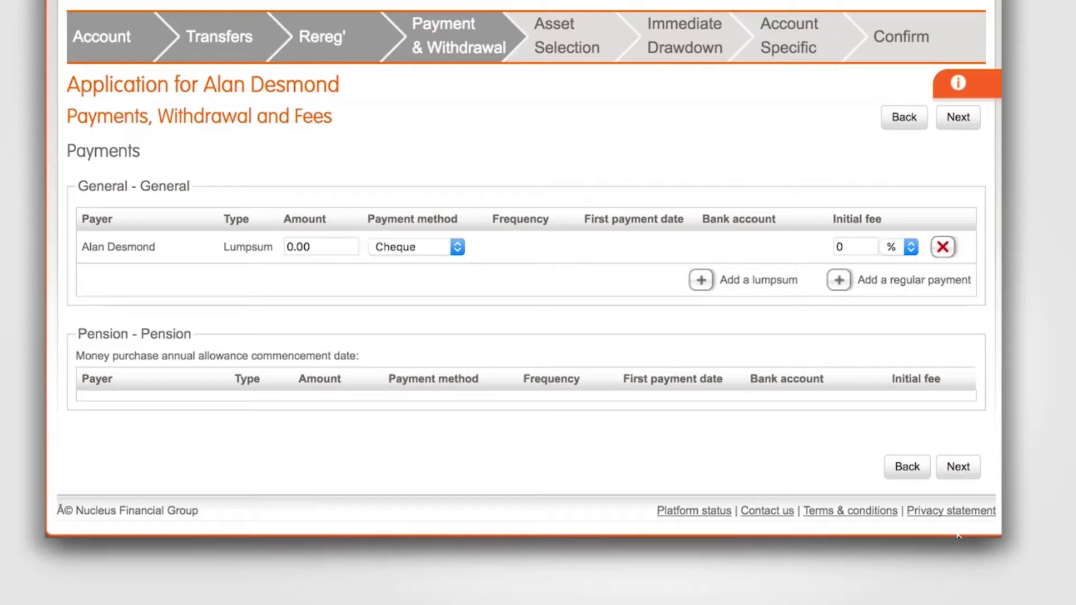
left_click_drag(322, 249, 267, 245)
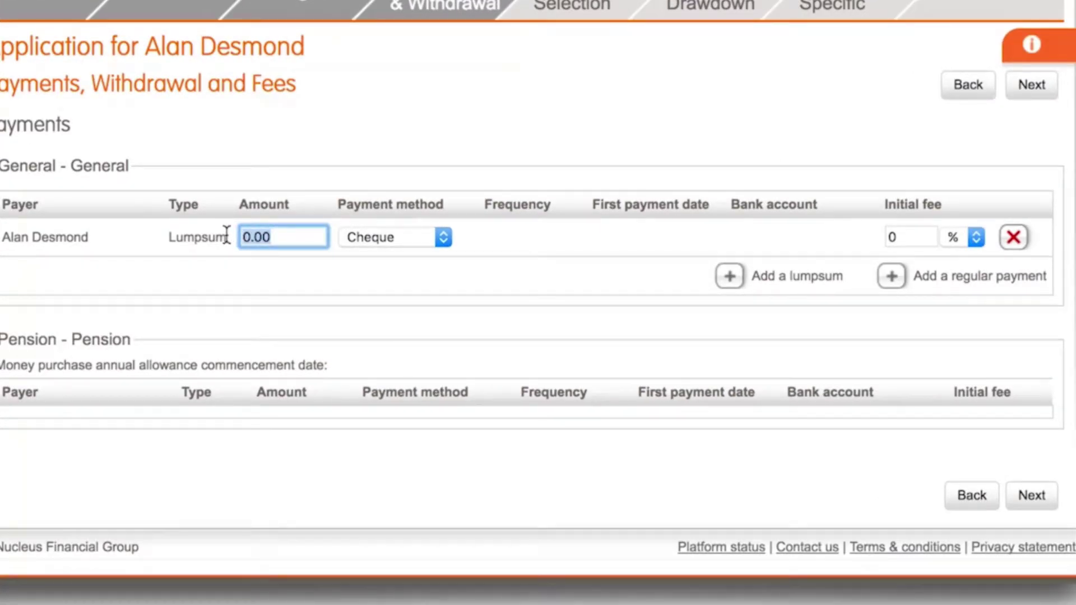
type("1000")
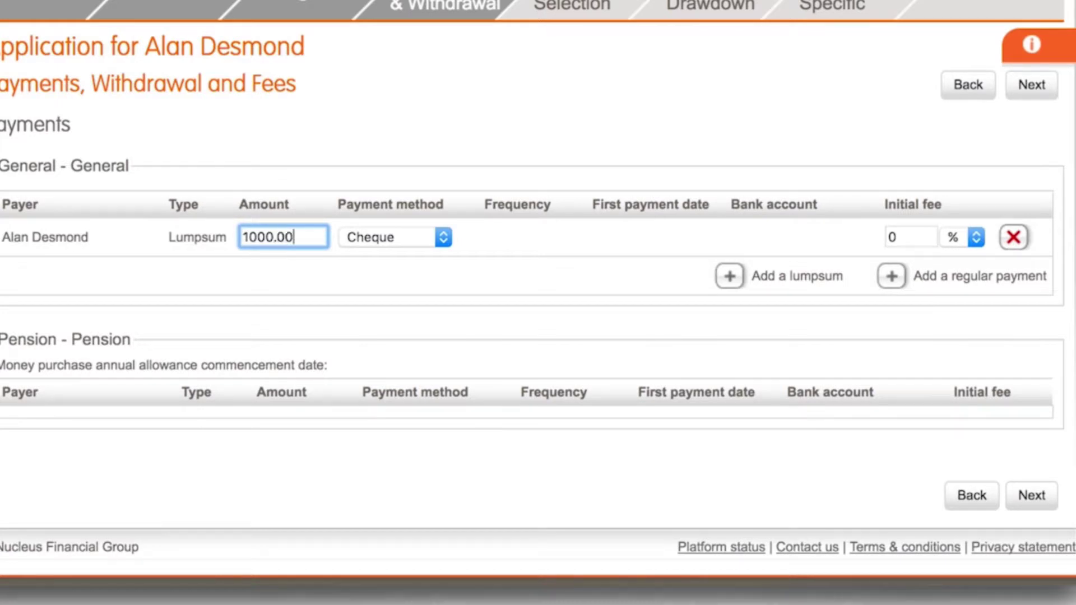
left_click(435, 246)
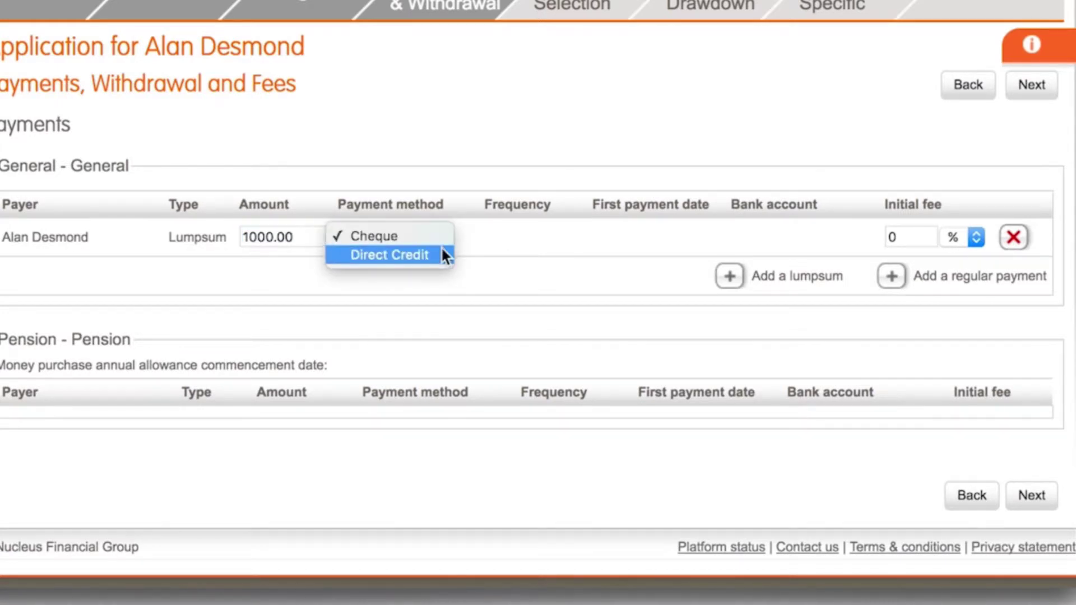
left_click(441, 249)
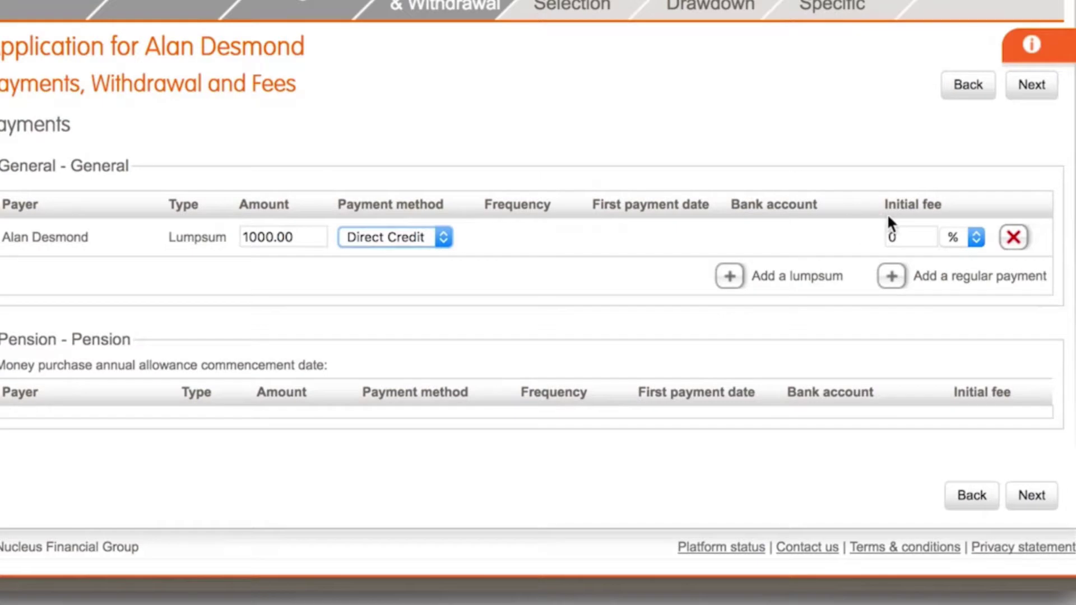
- Discard an added regular payment, set the initial fee to 3.00% and continue to Asset Selection
left_click(894, 279)
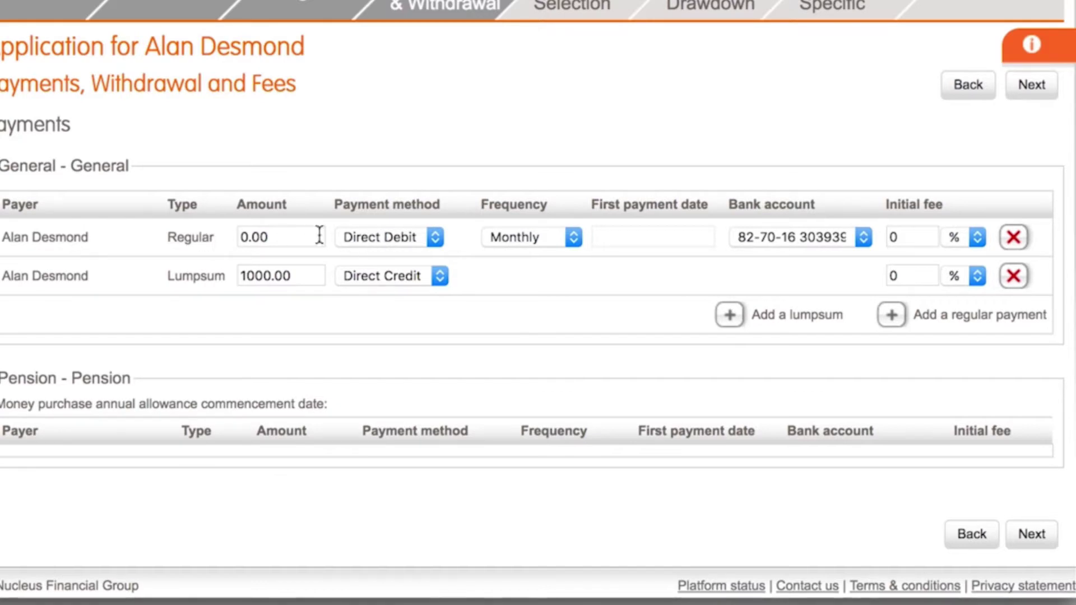
left_click(1013, 238)
double_click(912, 238)
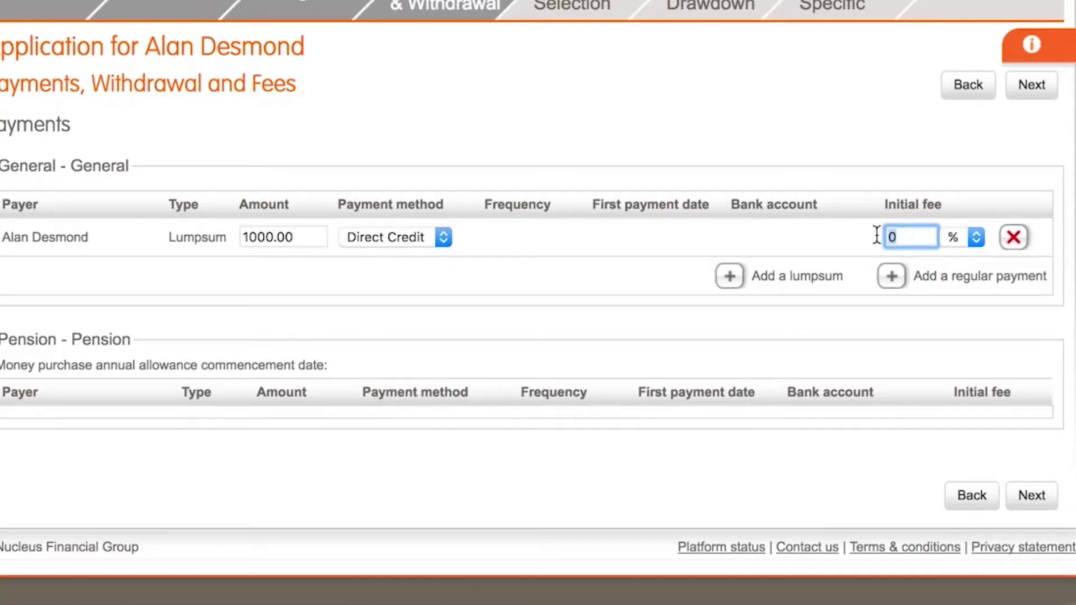
type("3")
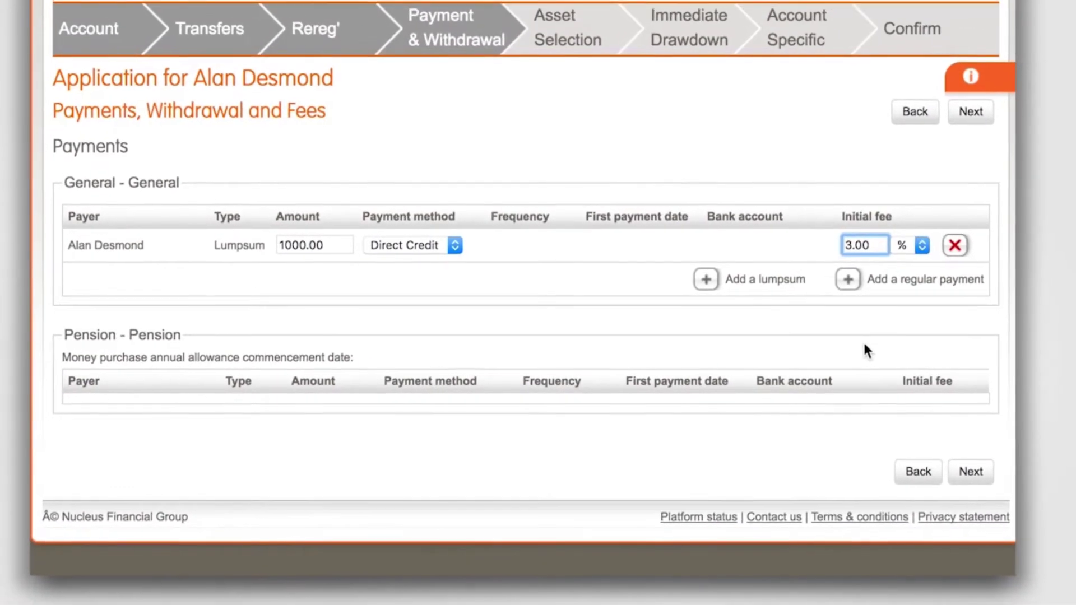
left_click(982, 472)
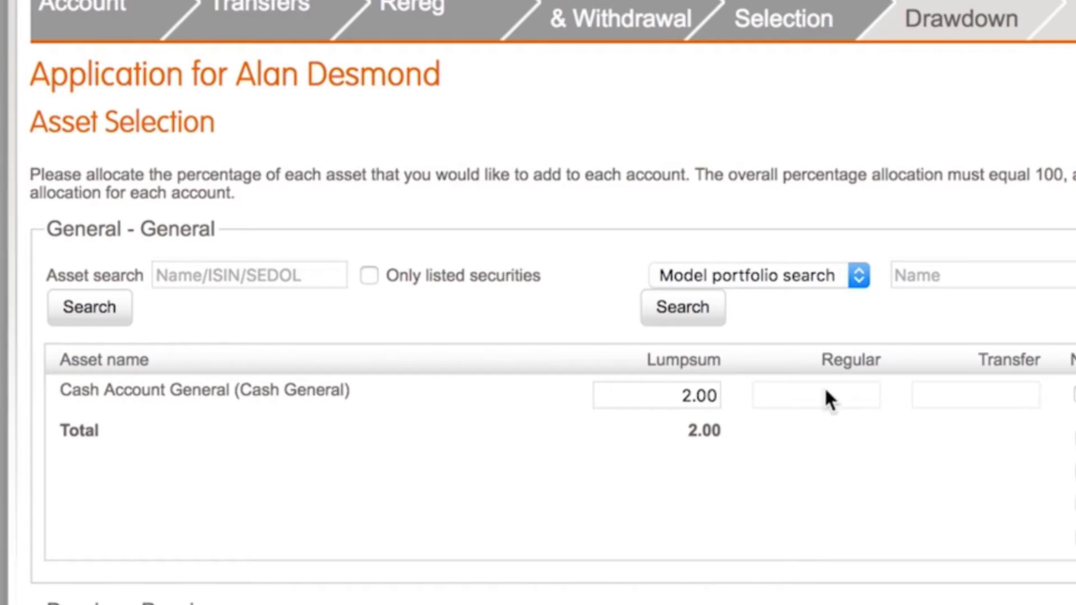
- Add Alliance Trust Global Thematic Opportunities B and Monthly Income Bond B Inc to the General account
left_click(224, 278)
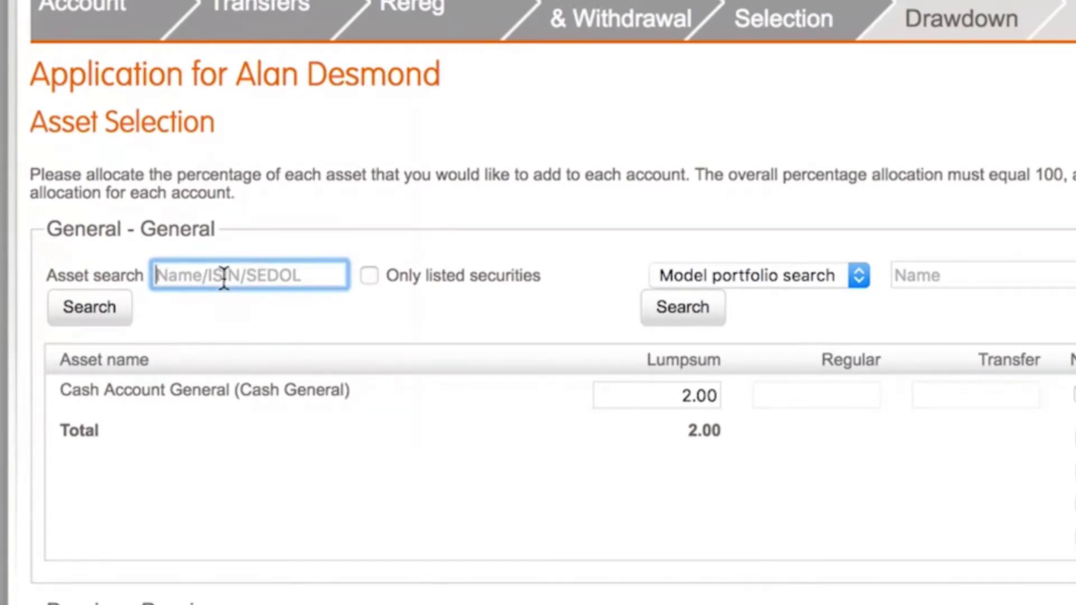
type("alliance")
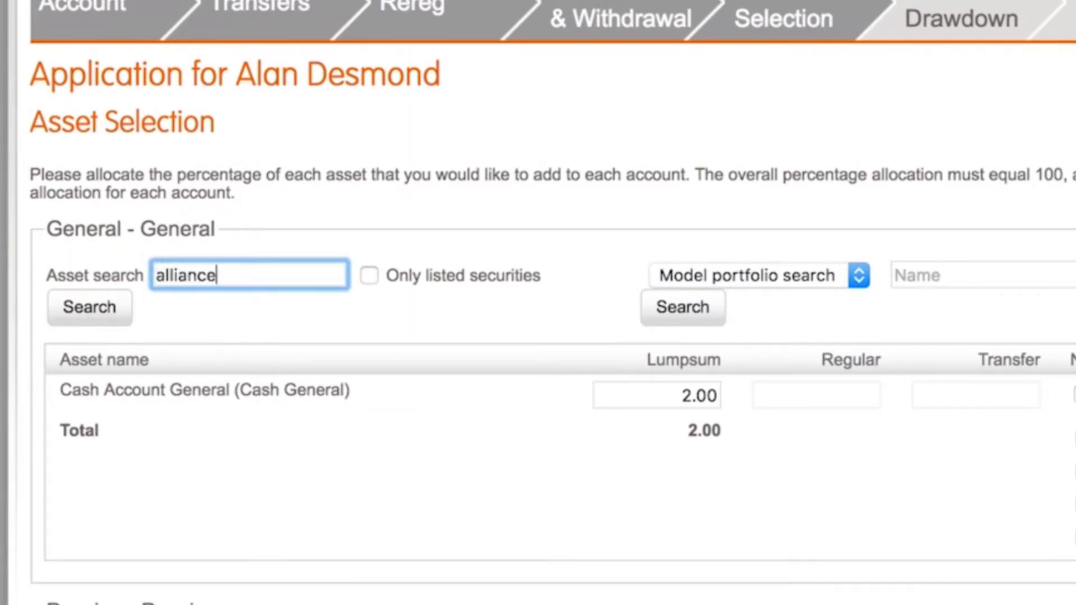
left_click(70, 318)
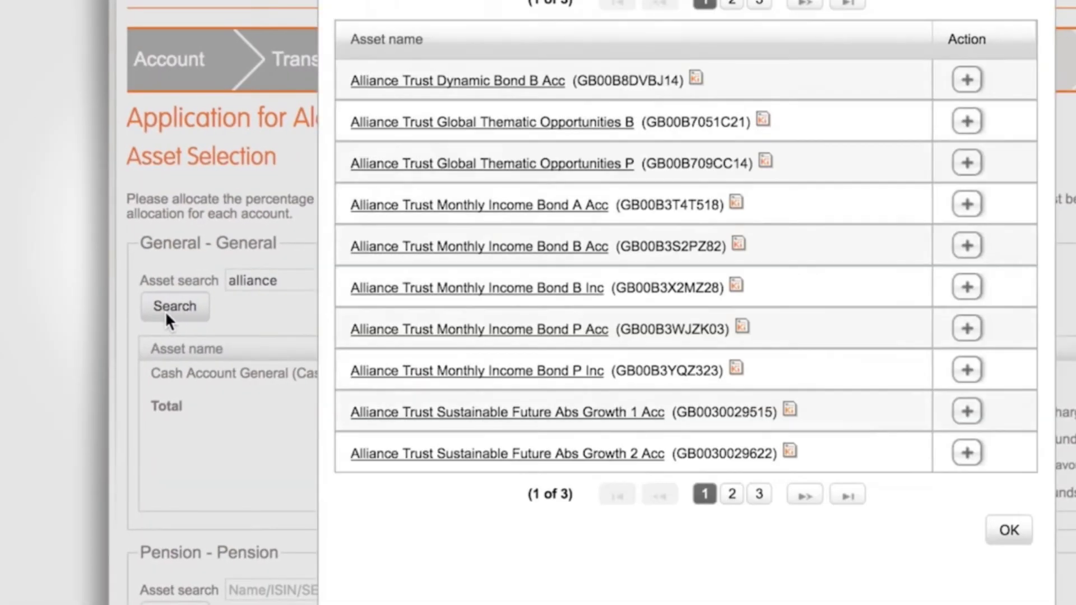
left_click(969, 127)
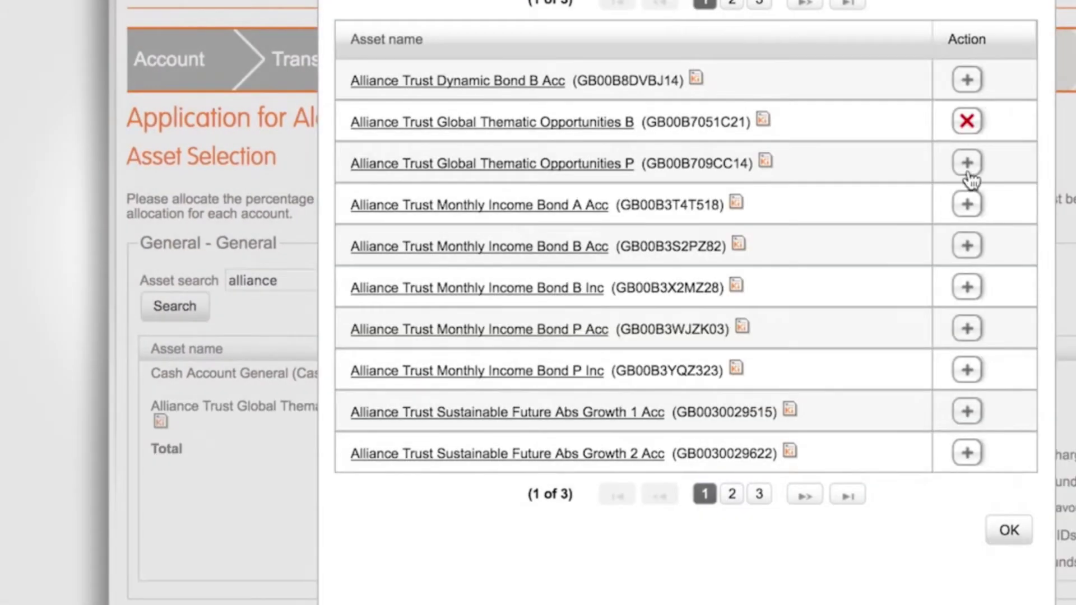
left_click(968, 286)
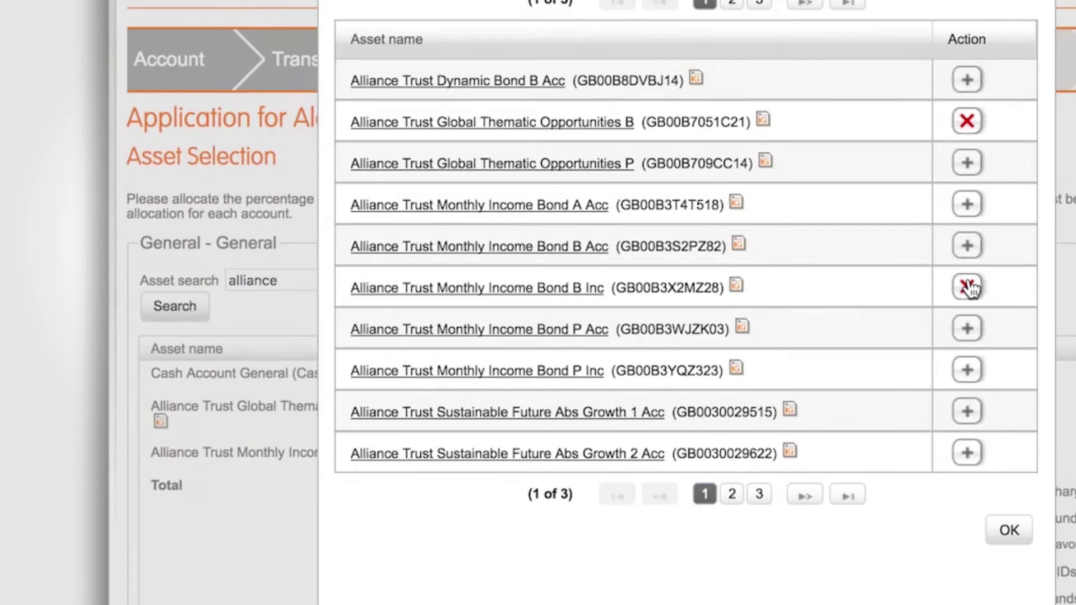
left_click(997, 531)
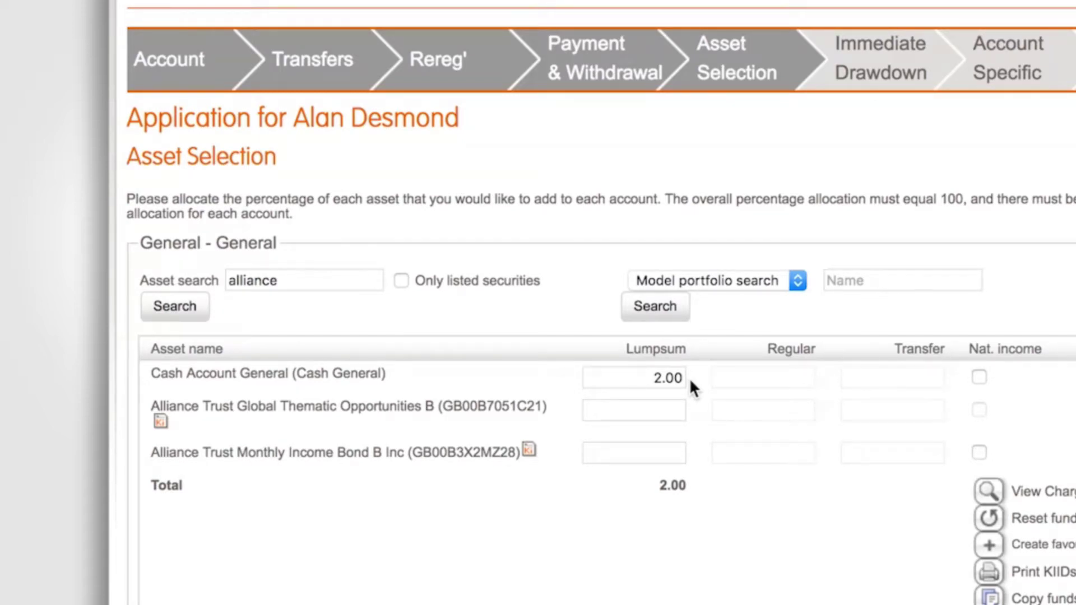
- Allocate 50.00 to Global Thematic and 48.00 to Monthly Income Bond, totalling 100
left_click(654, 415)
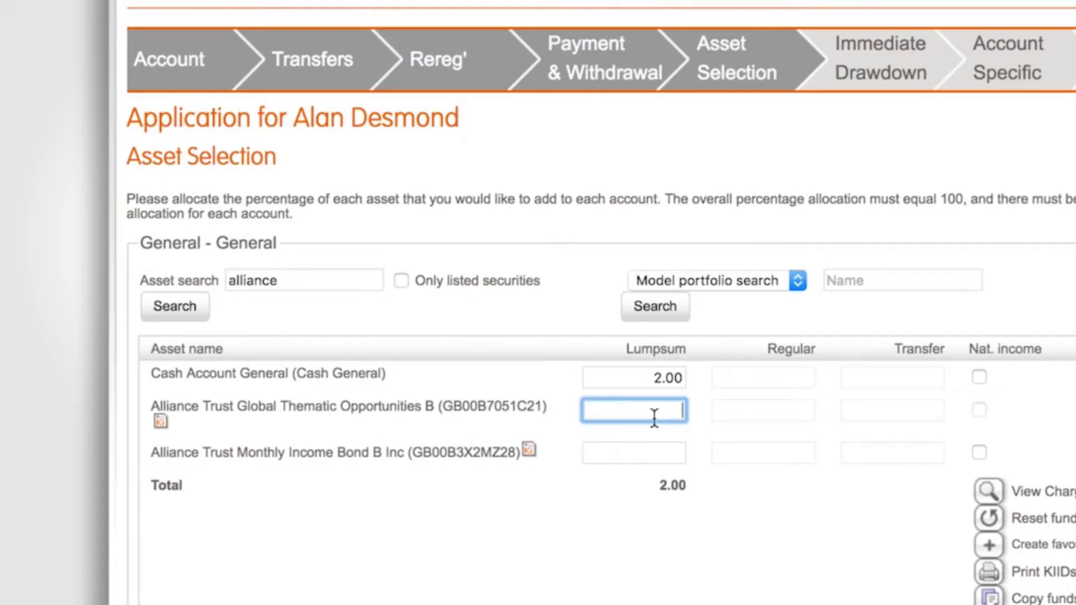
type("50.00")
left_click(649, 454)
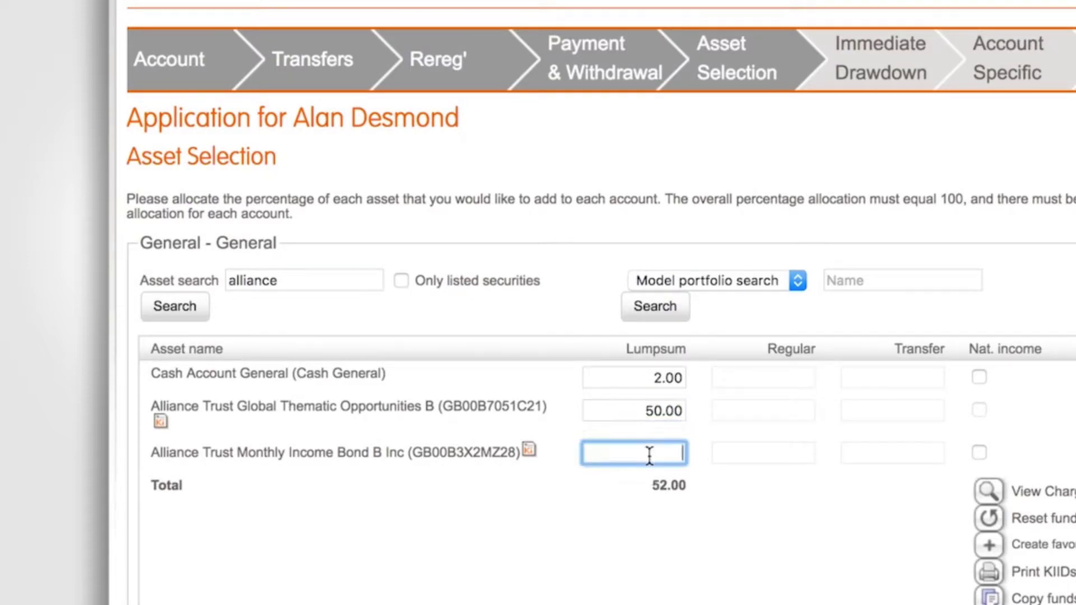
type("48.00")
left_click(722, 501)
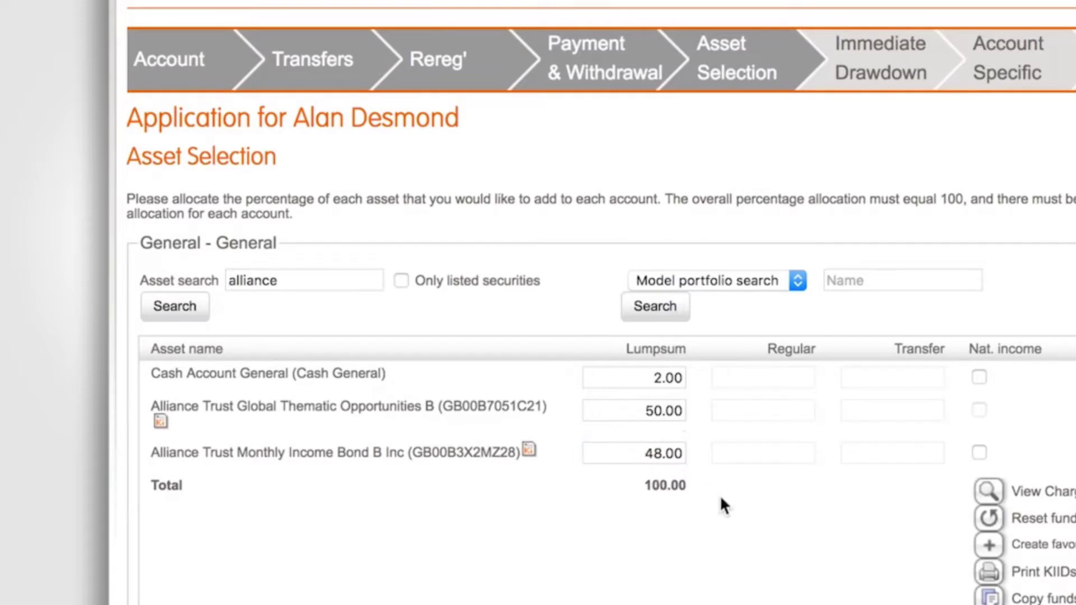
scroll(721, 496, "down", 5)
- Add AXA Framlington UK Mid Cap A and BlackRock European Dynamic FA to the Pension account
left_click(278, 416)
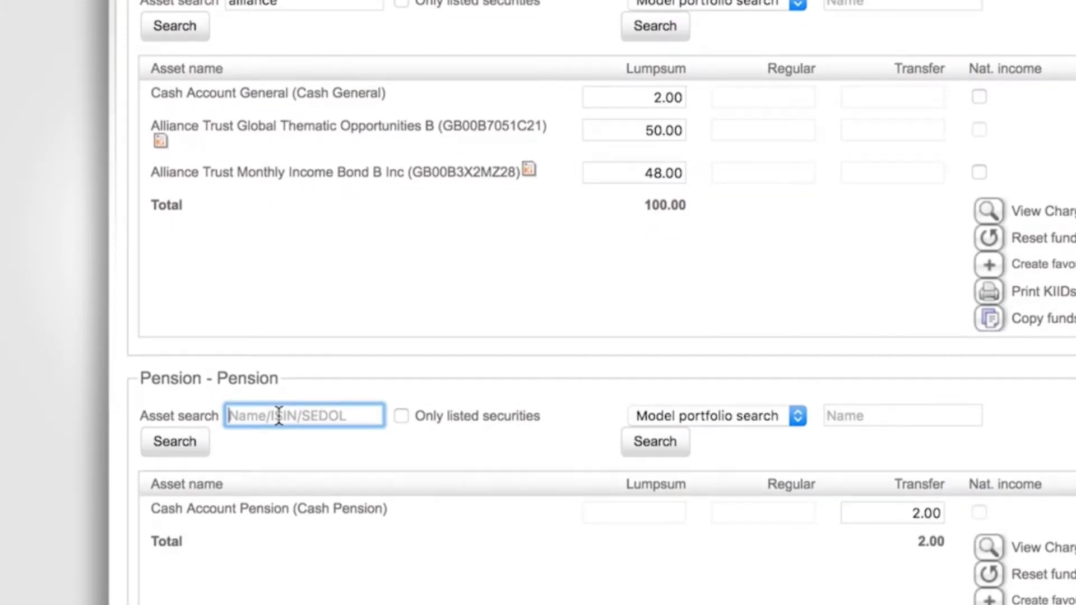
type("mic")
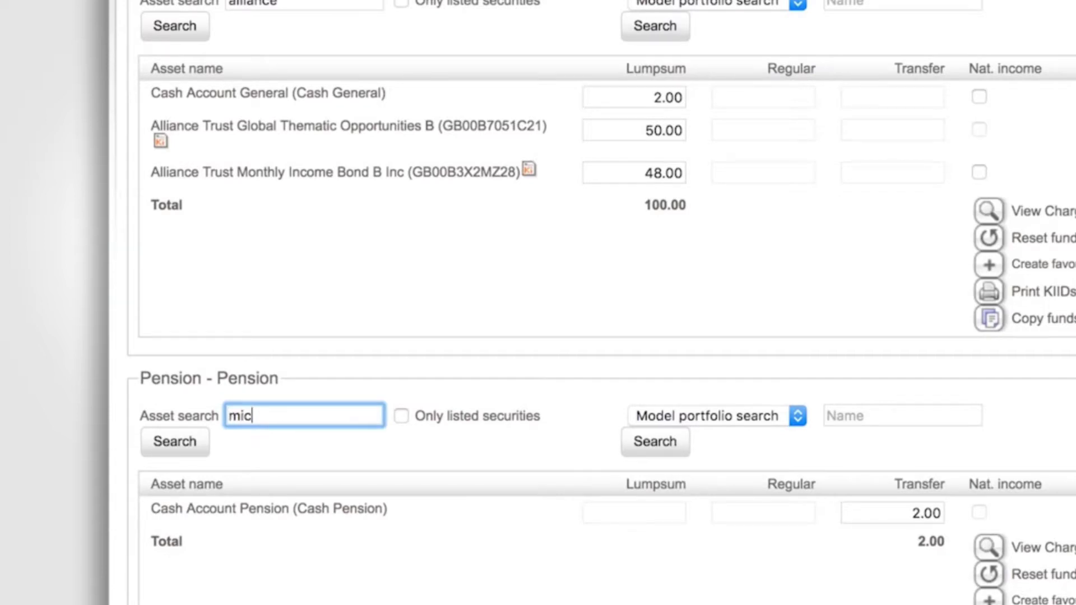
left_click(185, 447)
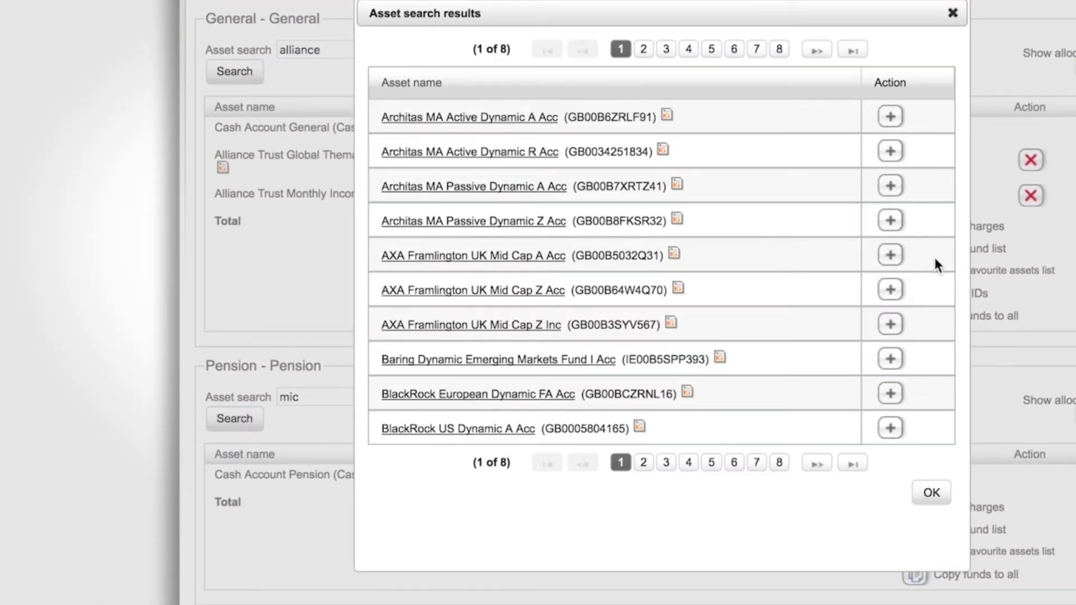
left_click(891, 255)
left_click(891, 394)
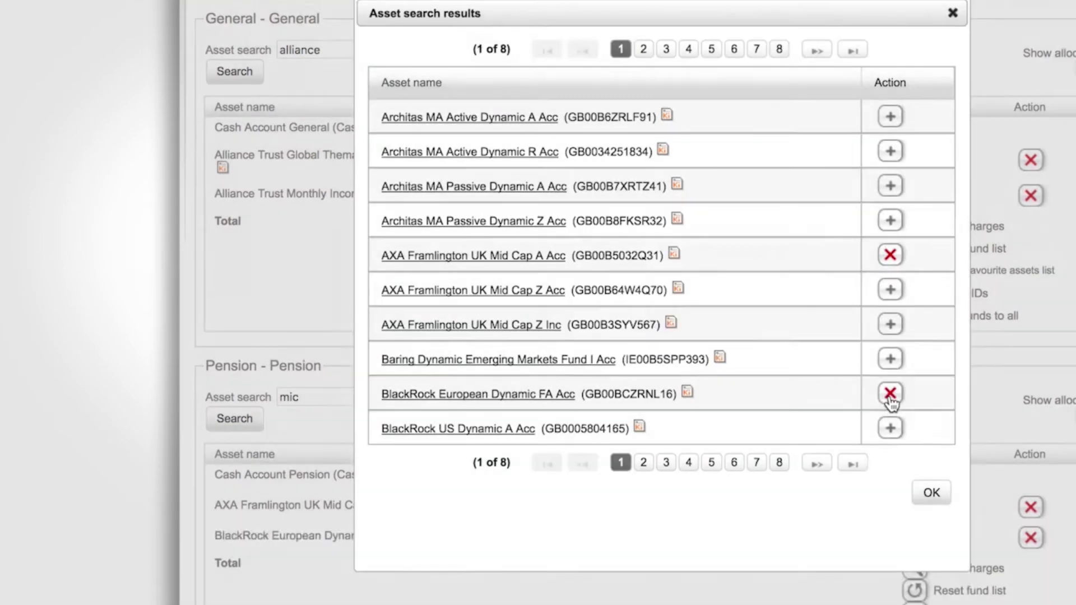
left_click(932, 493)
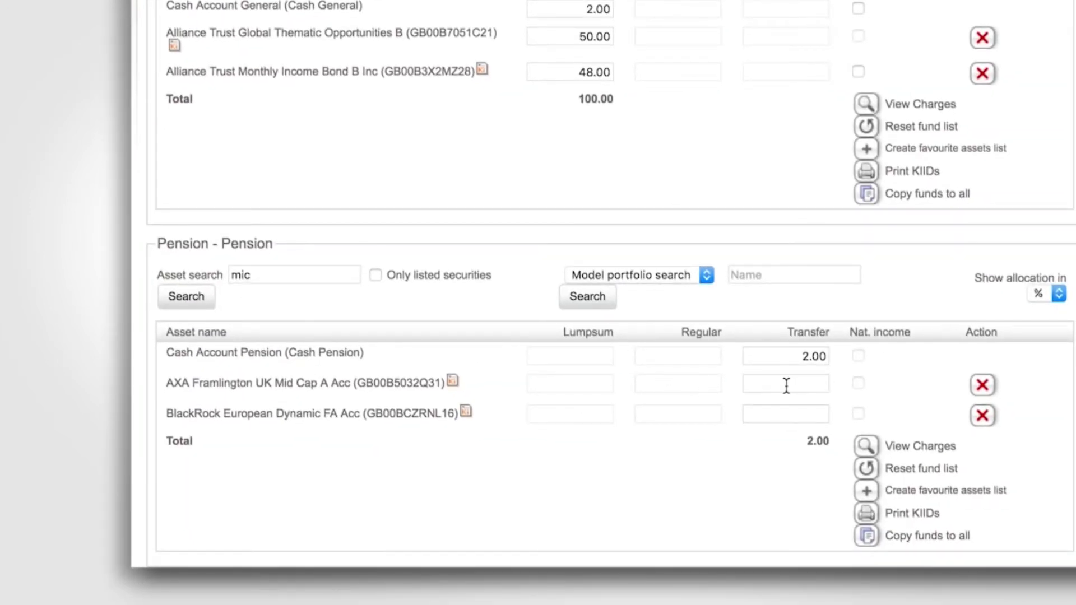
- Set the Pension transfer to 48.00 for AXA and 50.00 for BlackRock, totalling 100
left_click(787, 386)
type("48.00")
left_click(793, 414)
type("50.00")
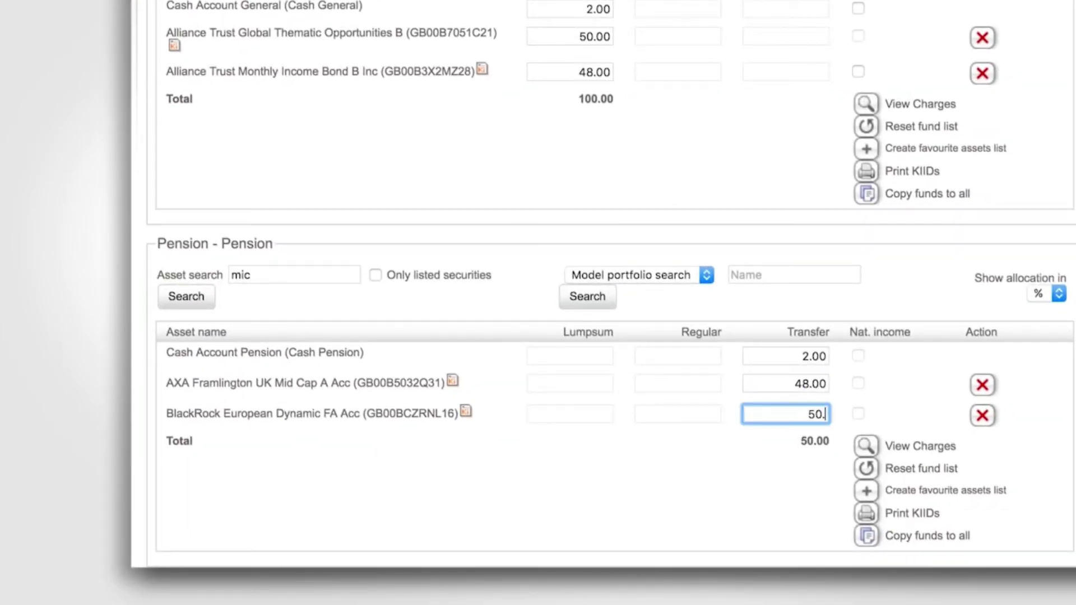
left_click(796, 491)
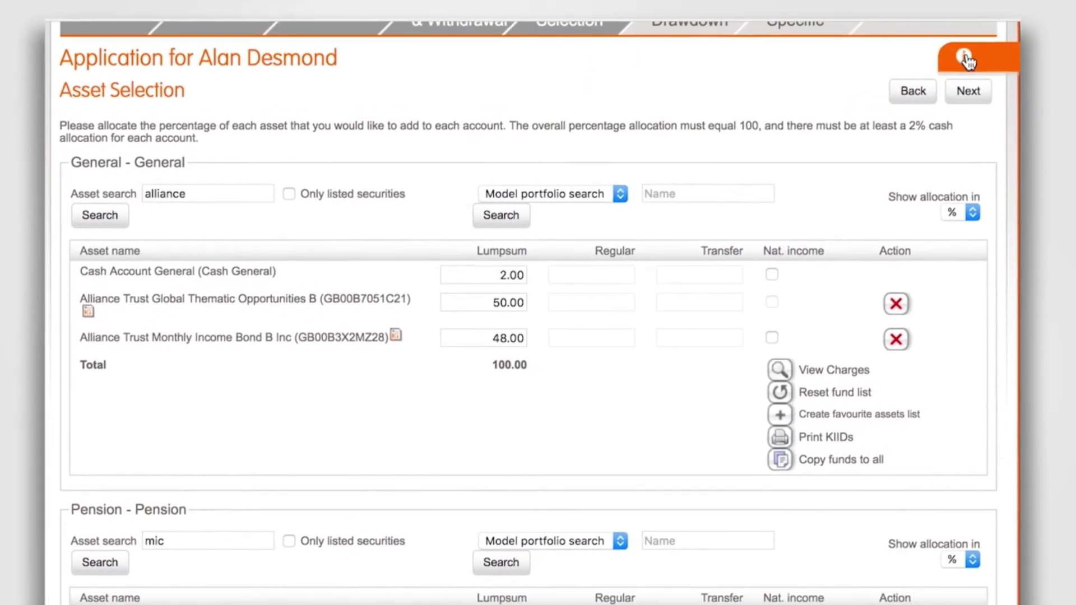
- Check the printable documents list, then continue to the Account Specific Details step
left_click(975, 38)
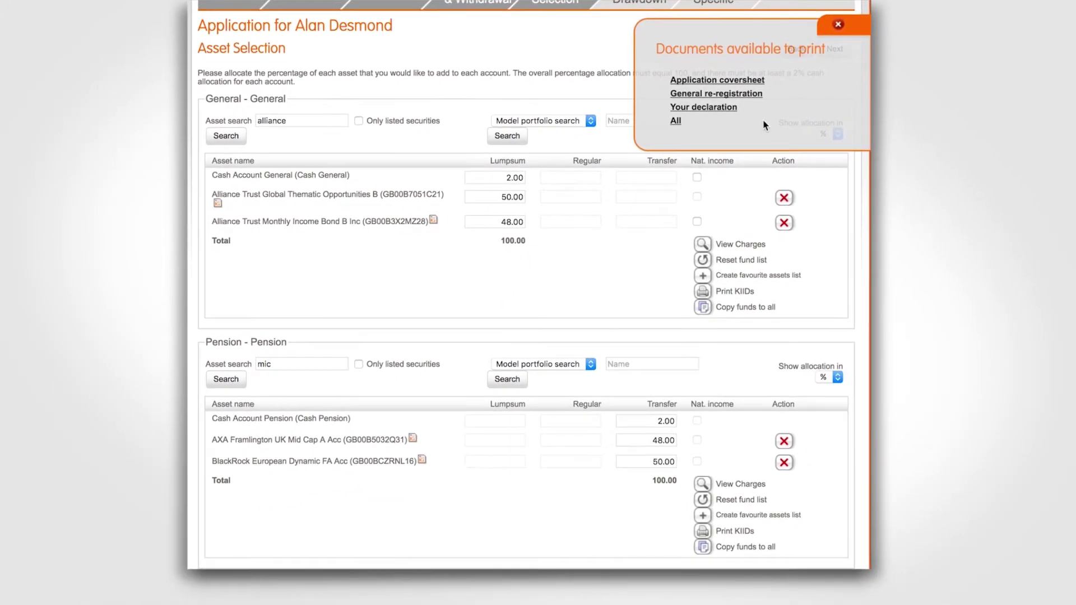
left_click(837, 23)
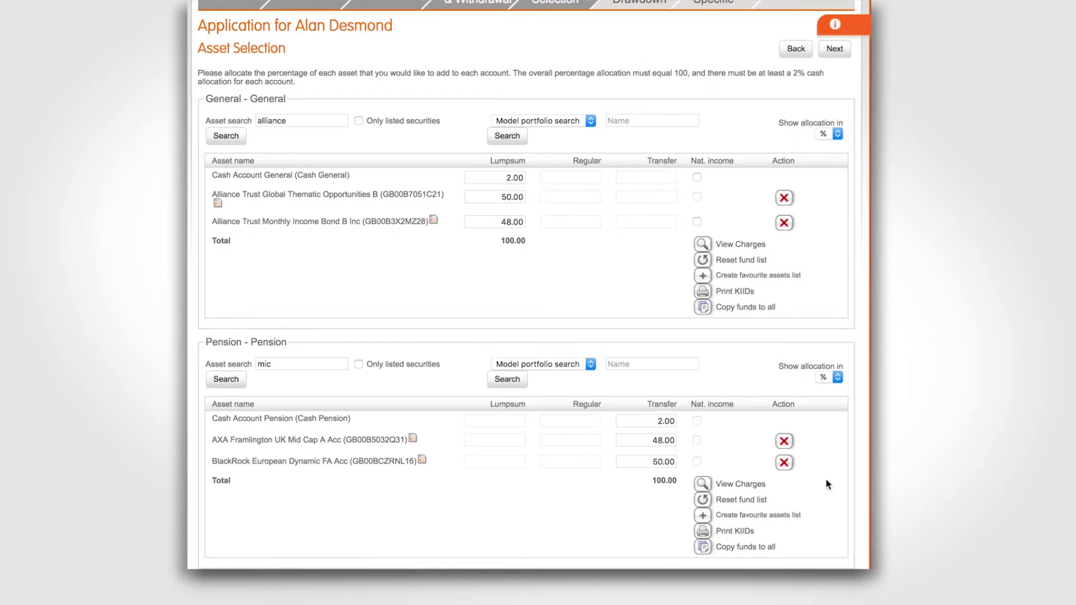
scroll(826, 481, "down", 3)
left_click(835, 511)
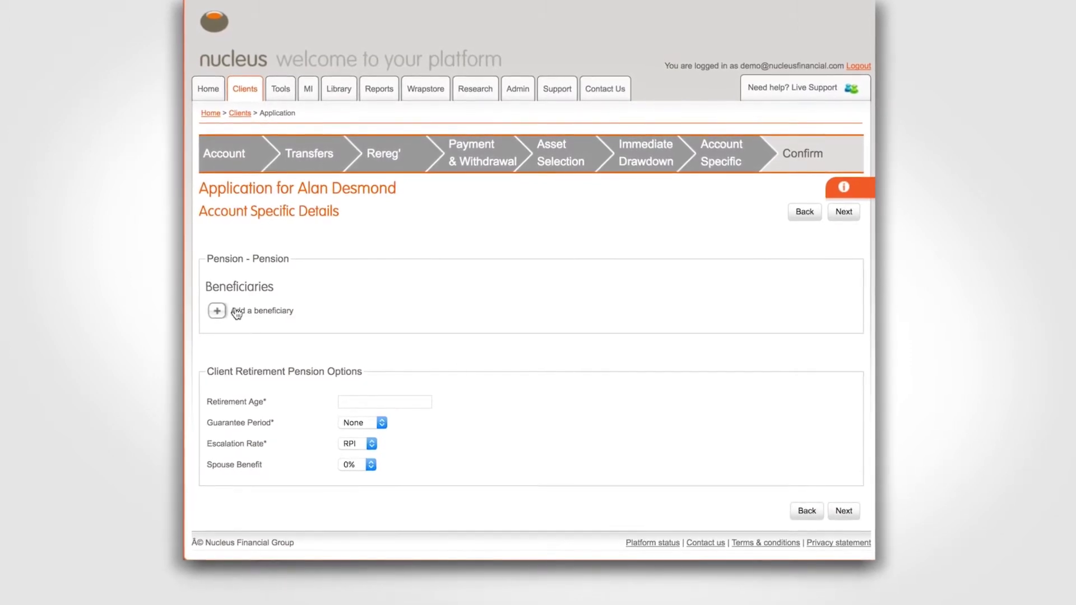
- Add a beneficiary to the pension account and continue to the application summary page
left_click(215, 312)
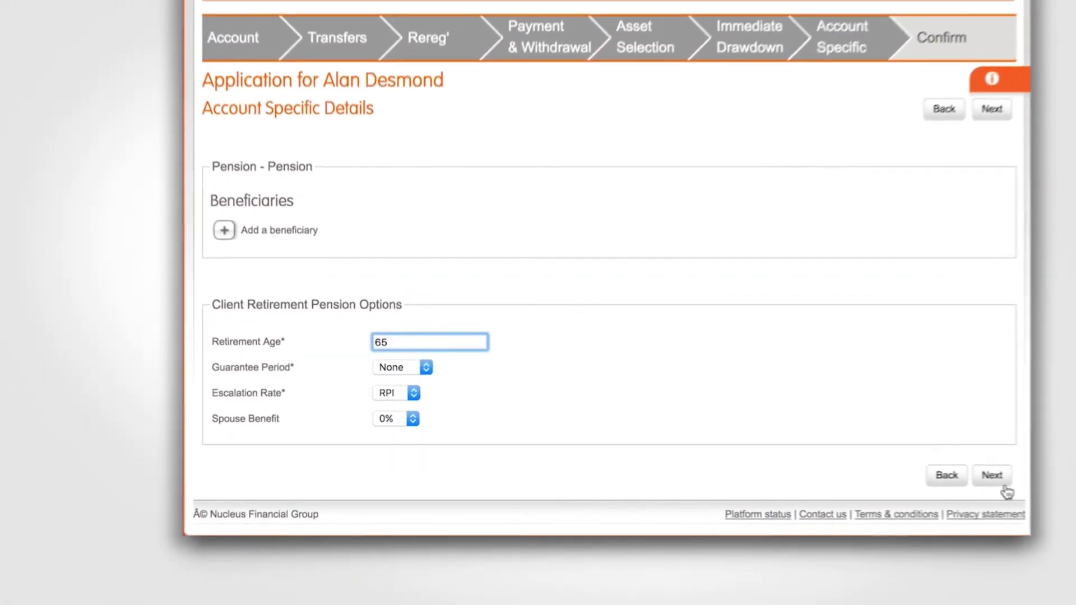
left_click(996, 477)
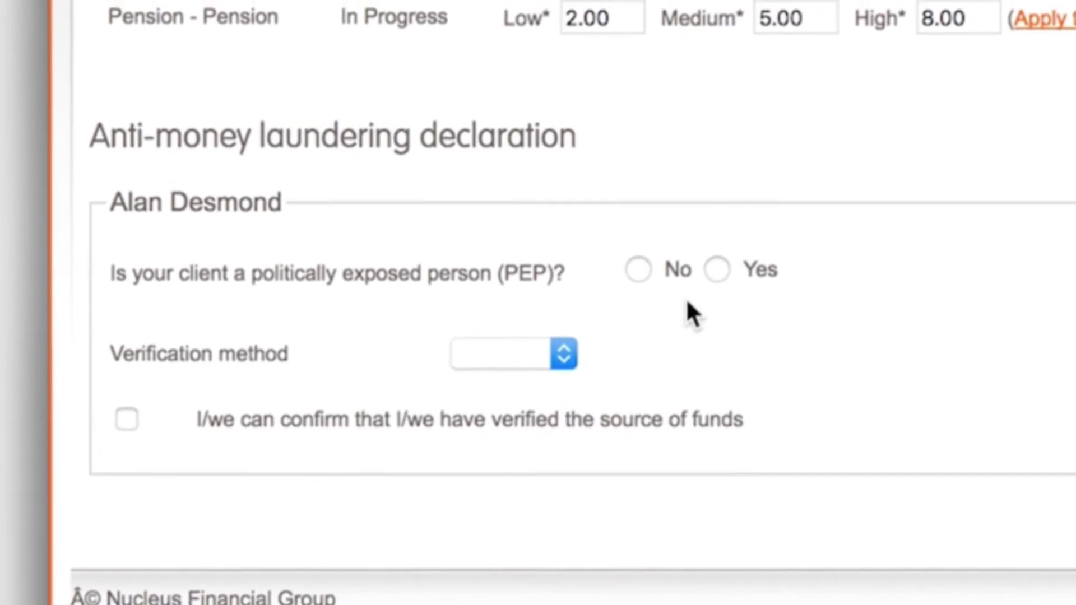
- Declare the client not a PEP, verified Online via Equifax, with source of funds confirmed
left_click(589, 271)
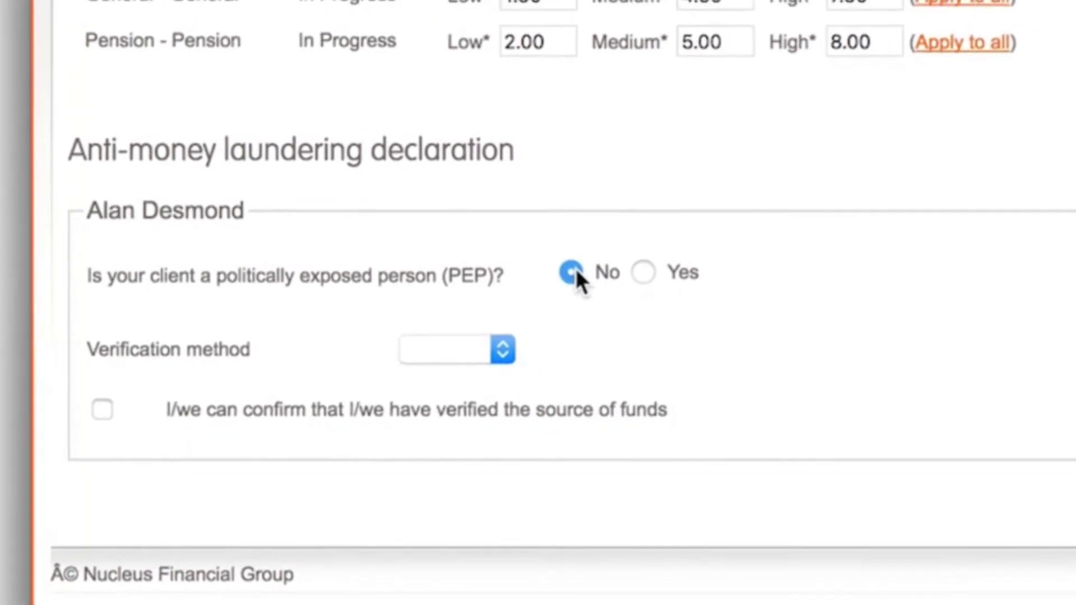
left_click(469, 348)
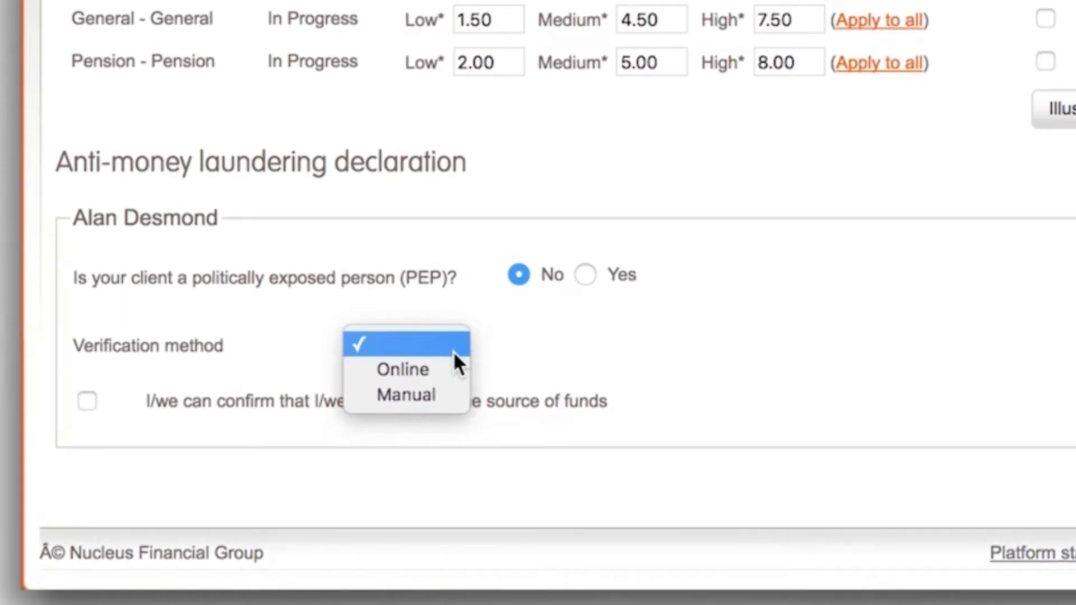
left_click(439, 393)
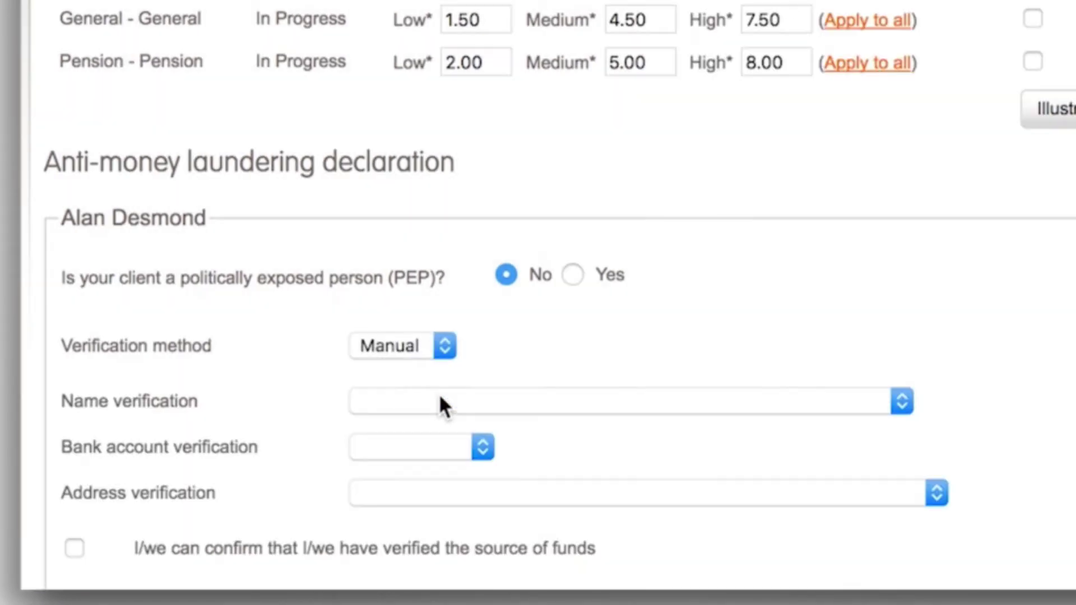
left_click(439, 394)
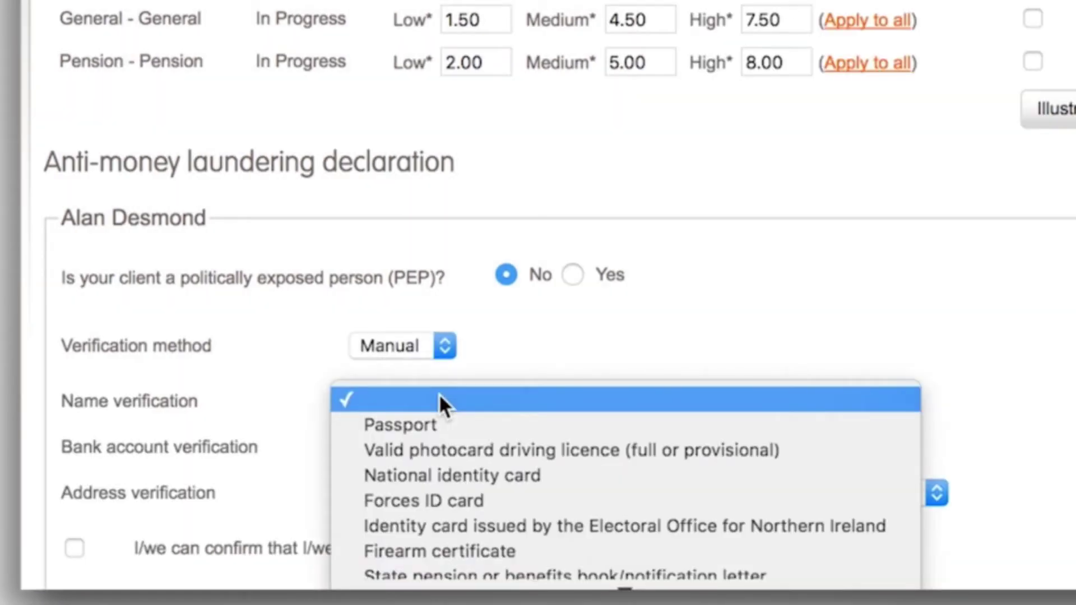
left_click(484, 374)
left_click(432, 339)
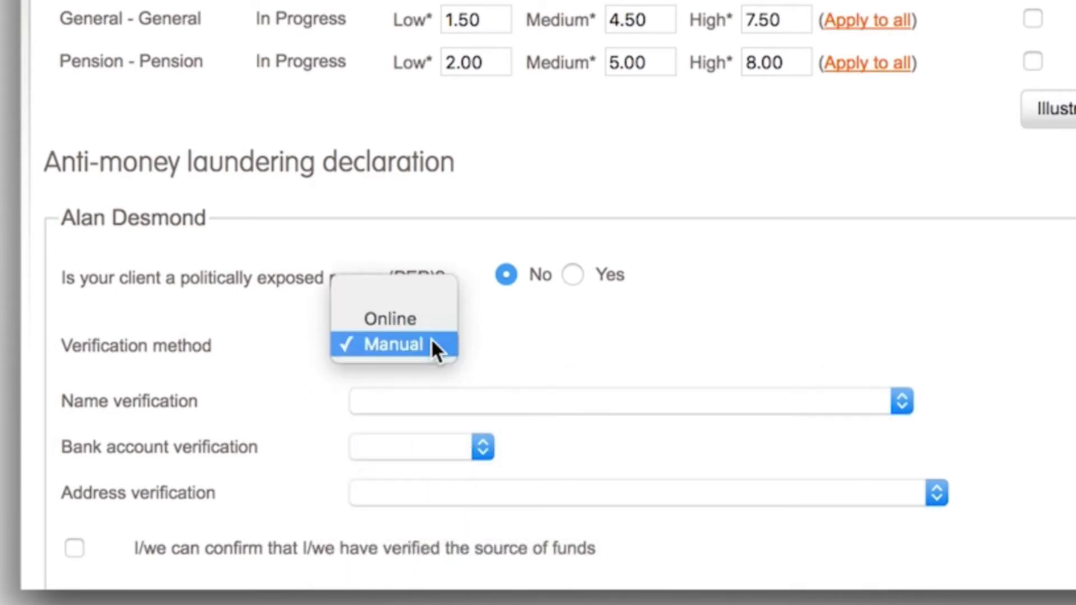
left_click(425, 315)
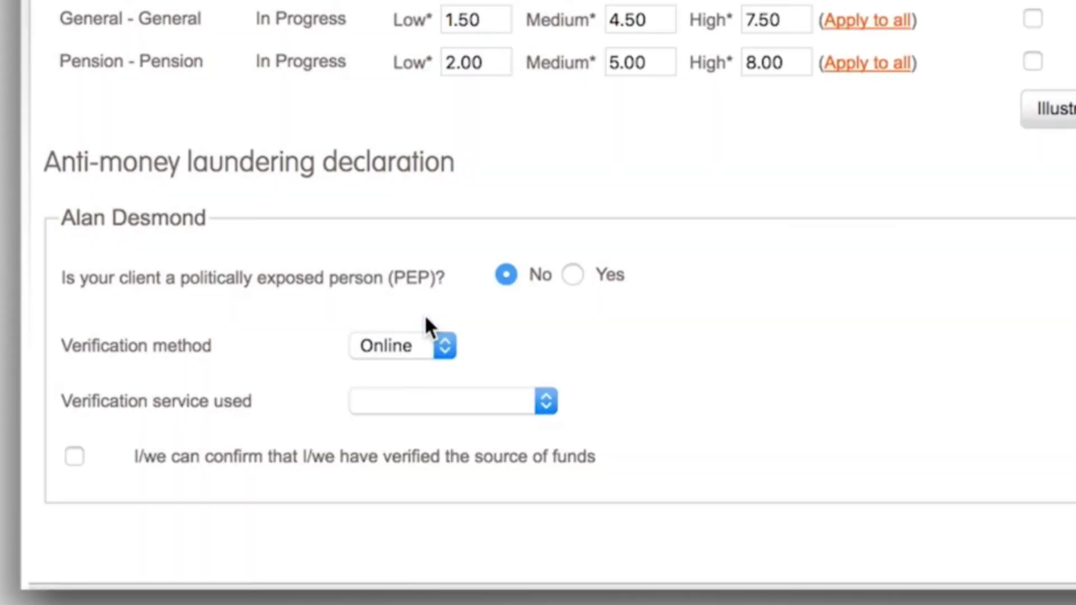
left_click(442, 411)
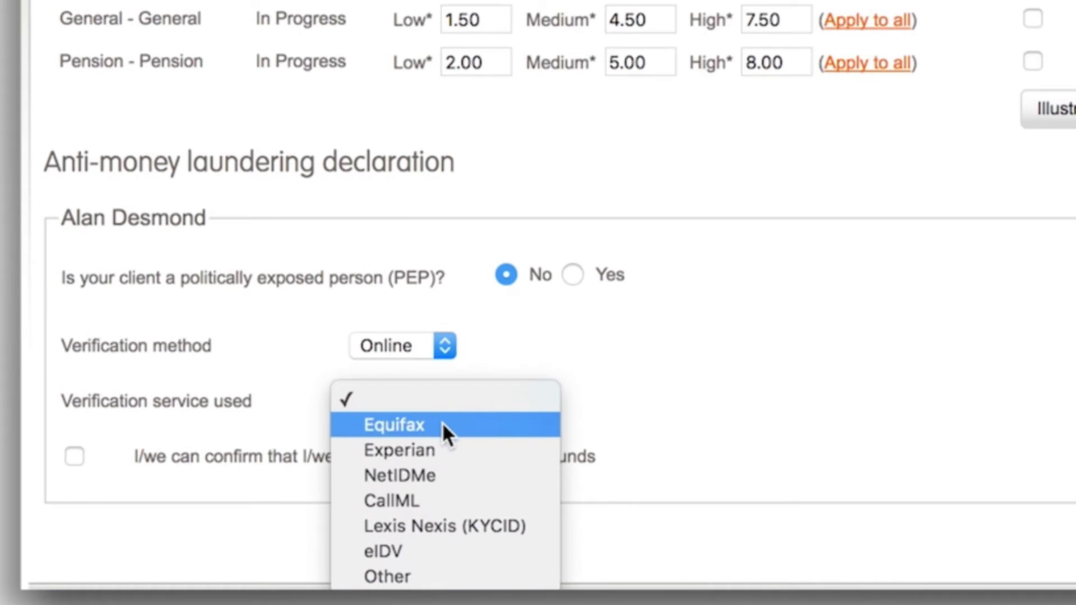
left_click(443, 425)
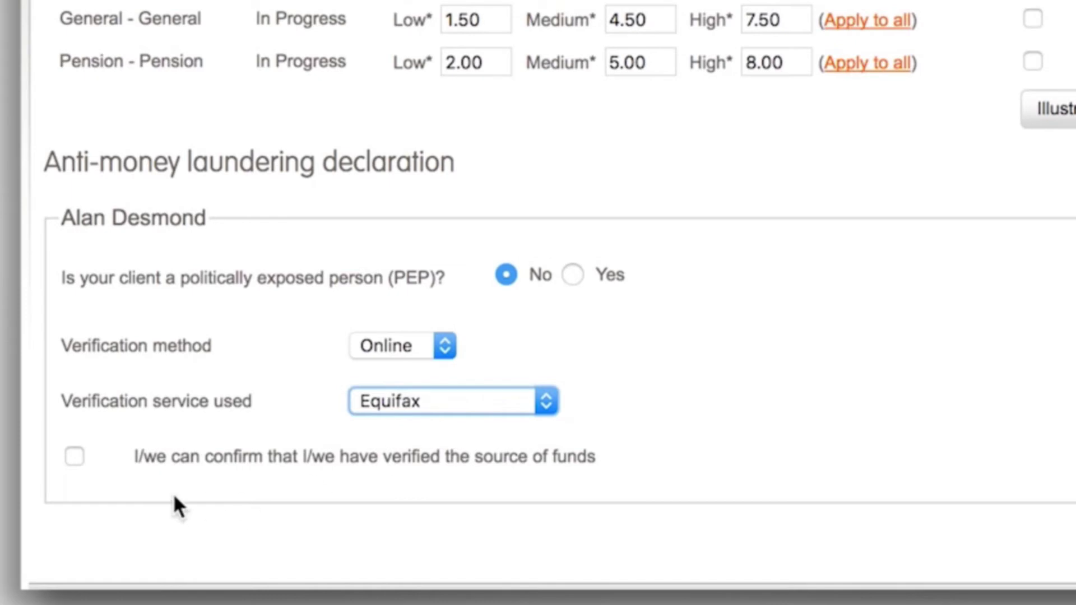
left_click(82, 457)
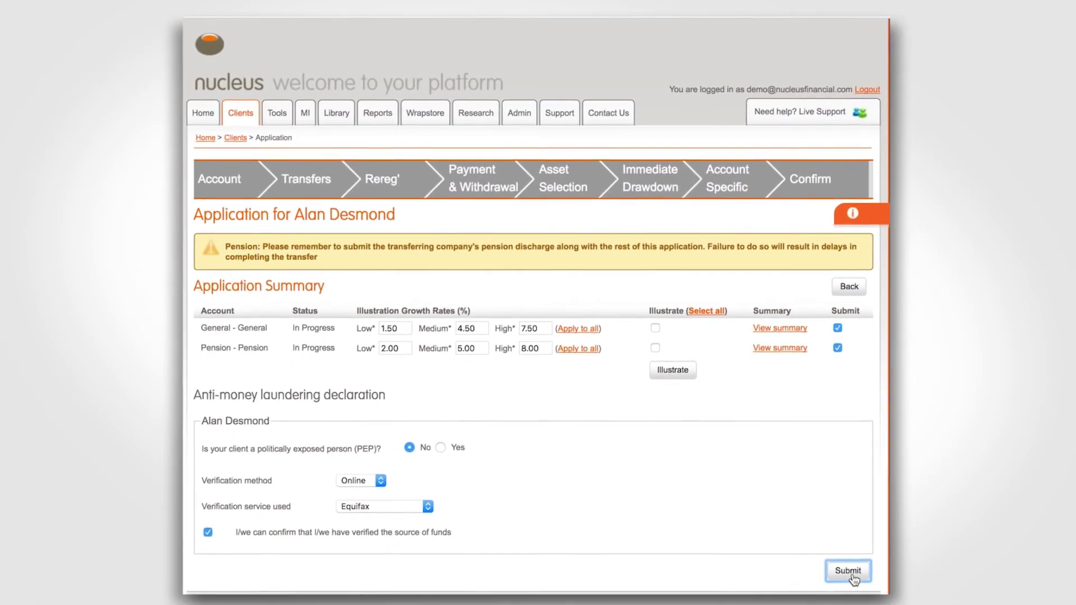
- Submit both the General and Pension applications, then check the documents available to print
left_click(848, 571)
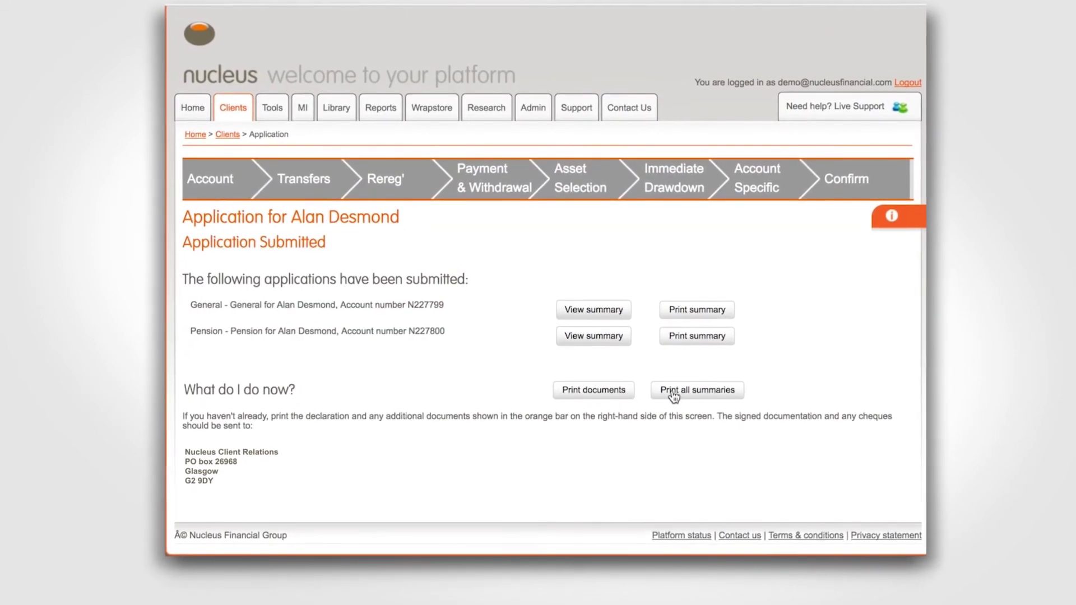
left_click(894, 216)
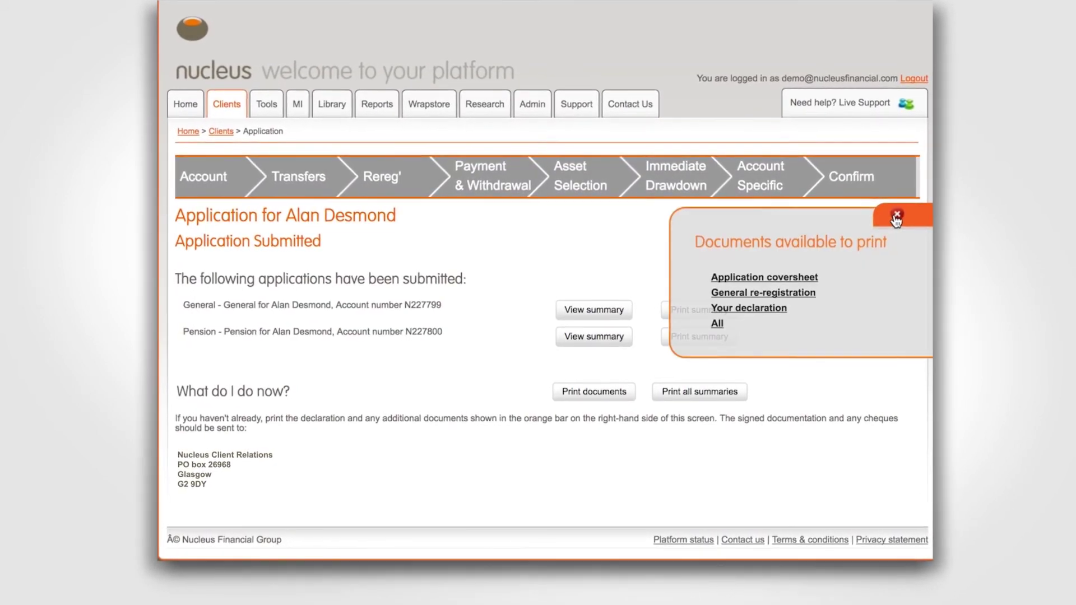
left_click(898, 217)
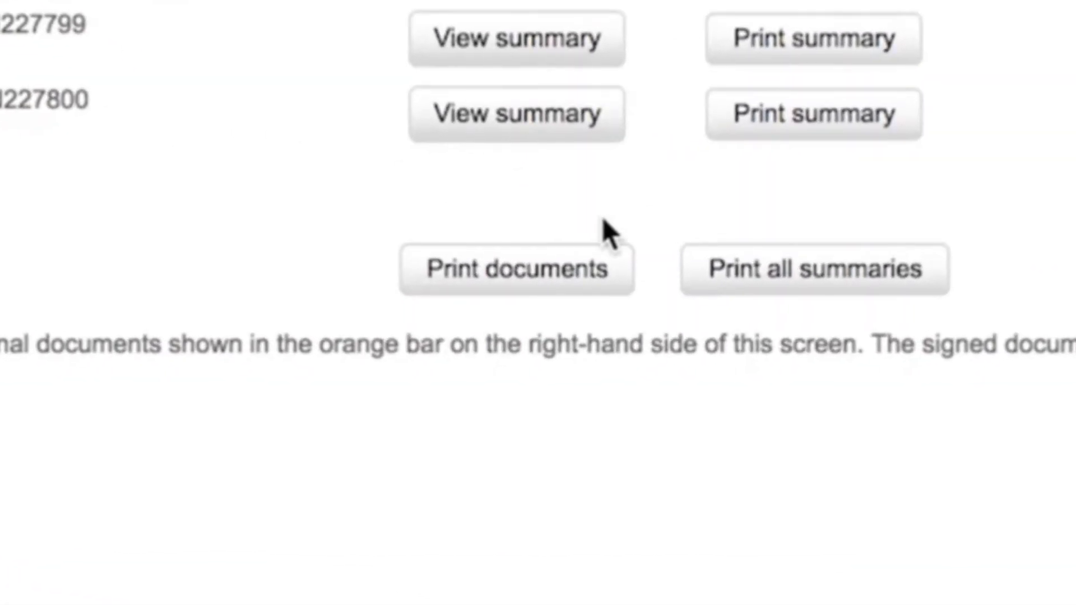
left_click(561, 292)
scroll(836, 317, "down", 8)
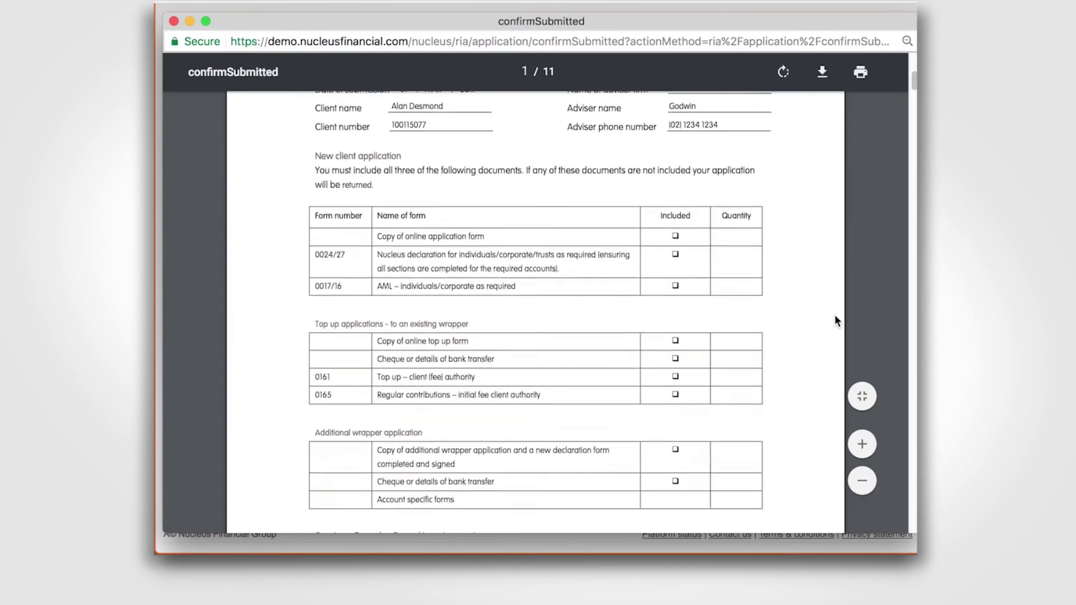
scroll(835, 320, "down", 15)
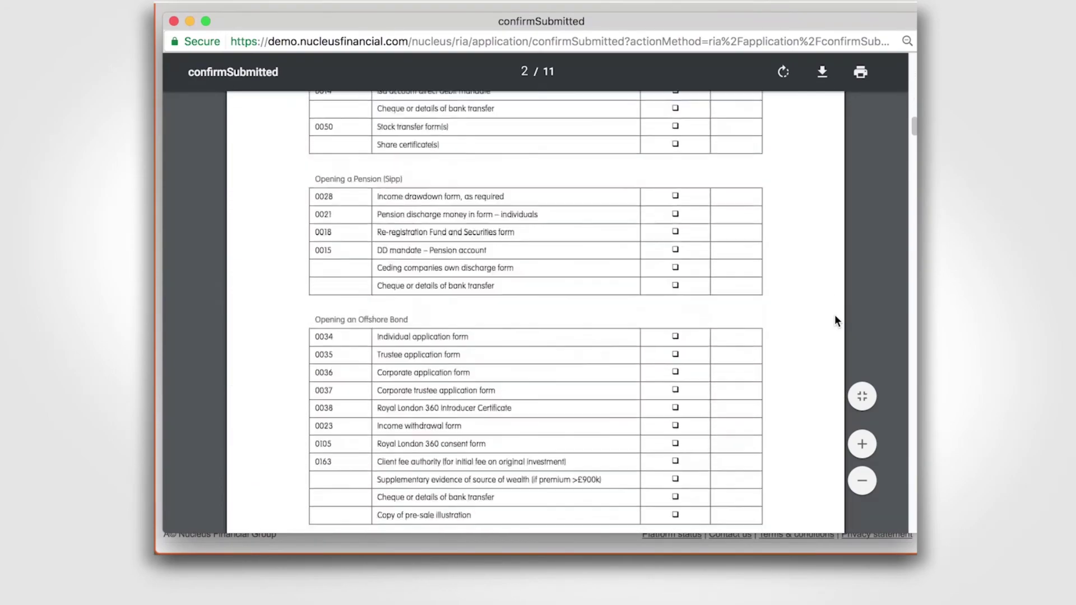
scroll(835, 321, "down", 20)
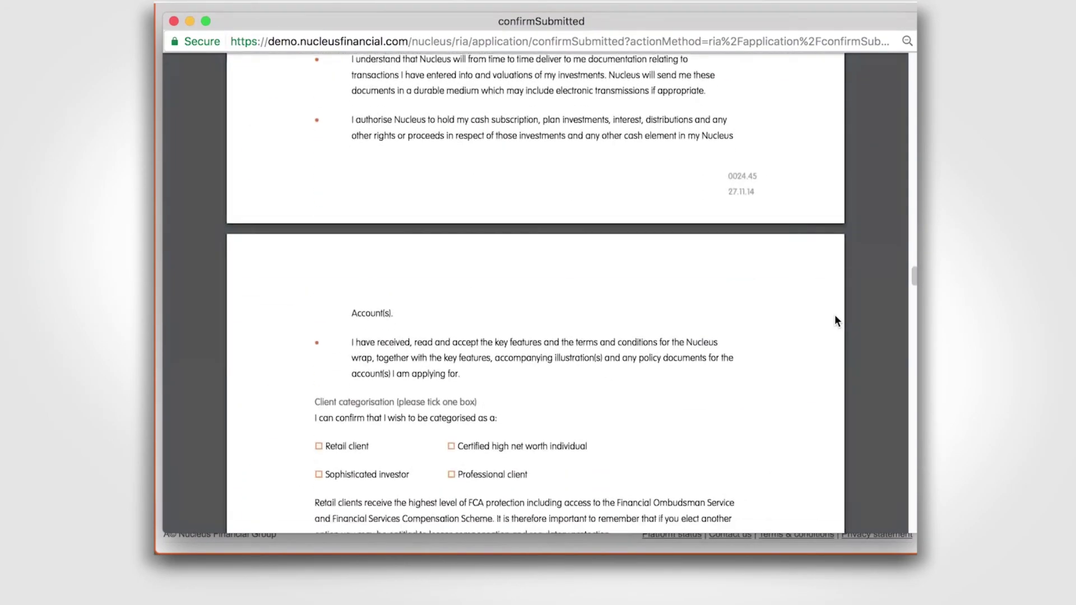
scroll(835, 321, "down", 20)
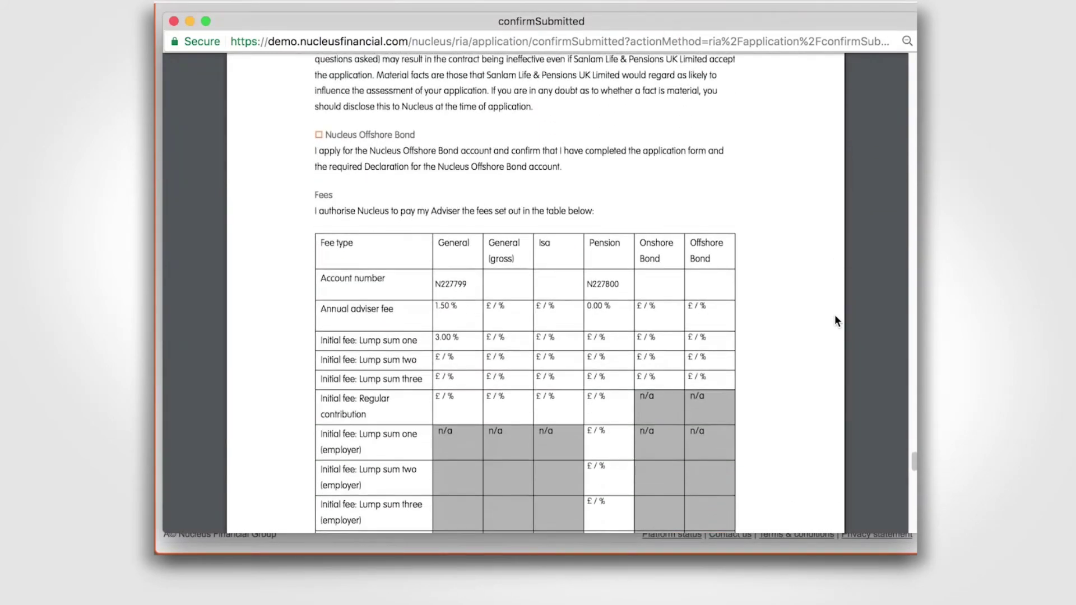
scroll(835, 320, "down", 2)
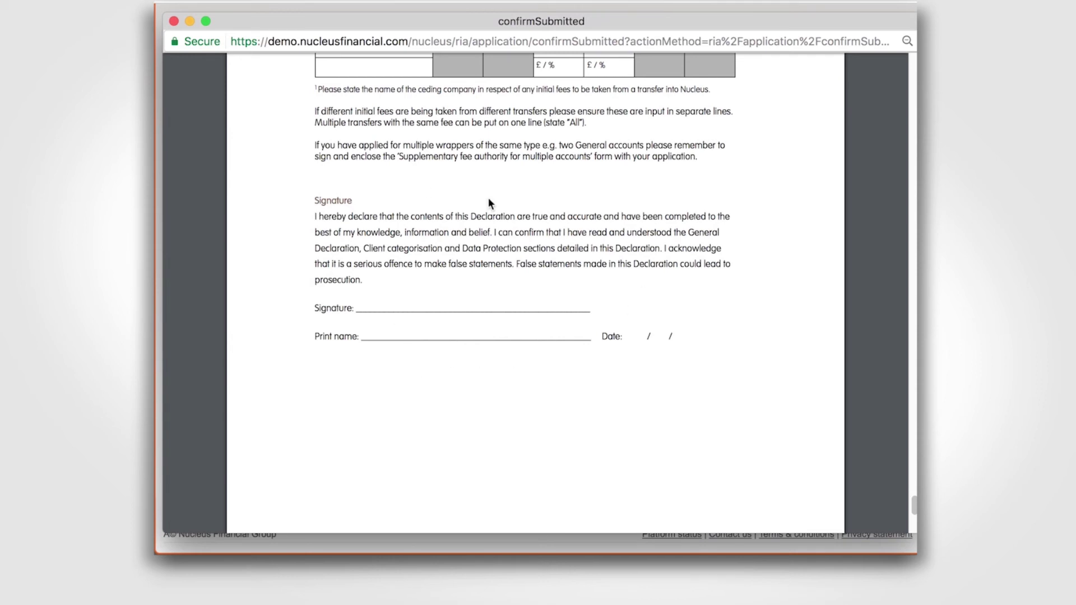
key("super+w")
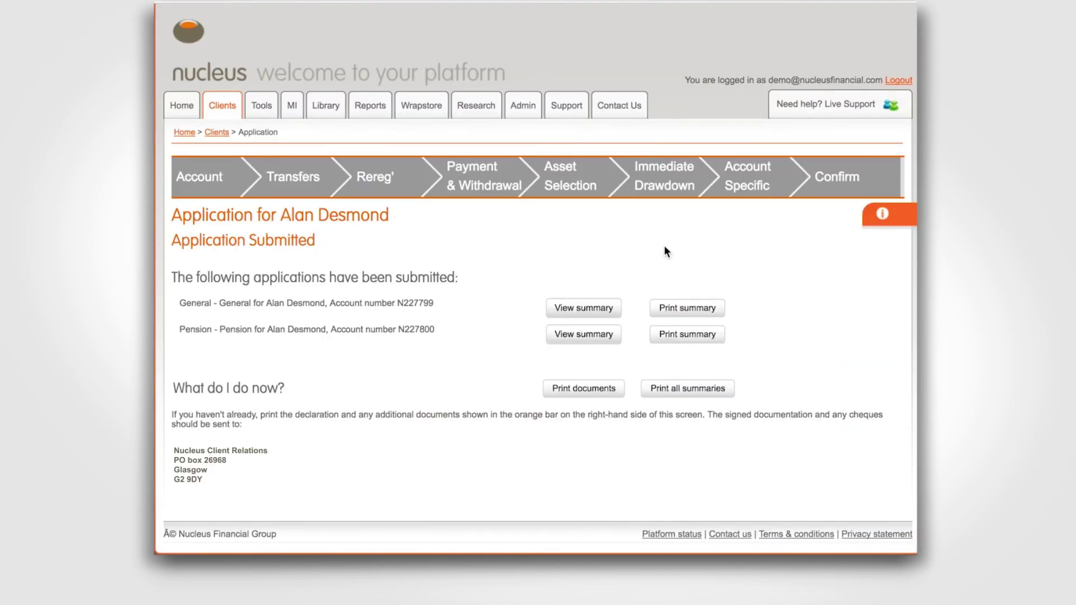